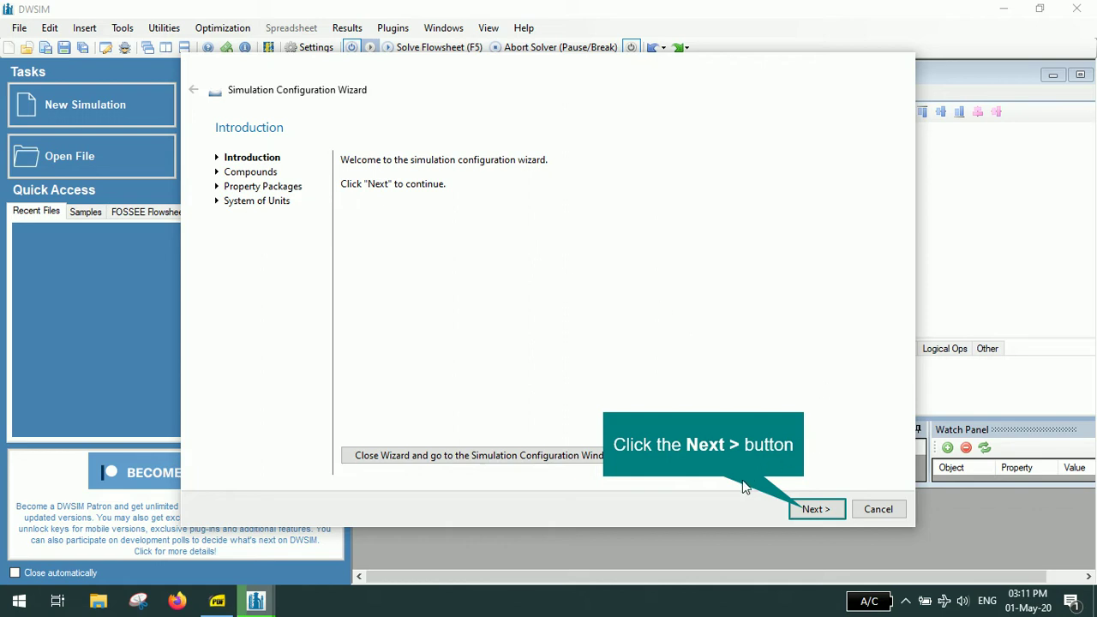
- Check the fluid named in Pump.pdf and add the ChemSep compound Water to the simulation
{"action": "left_click", "coordinate": [806, 513]}
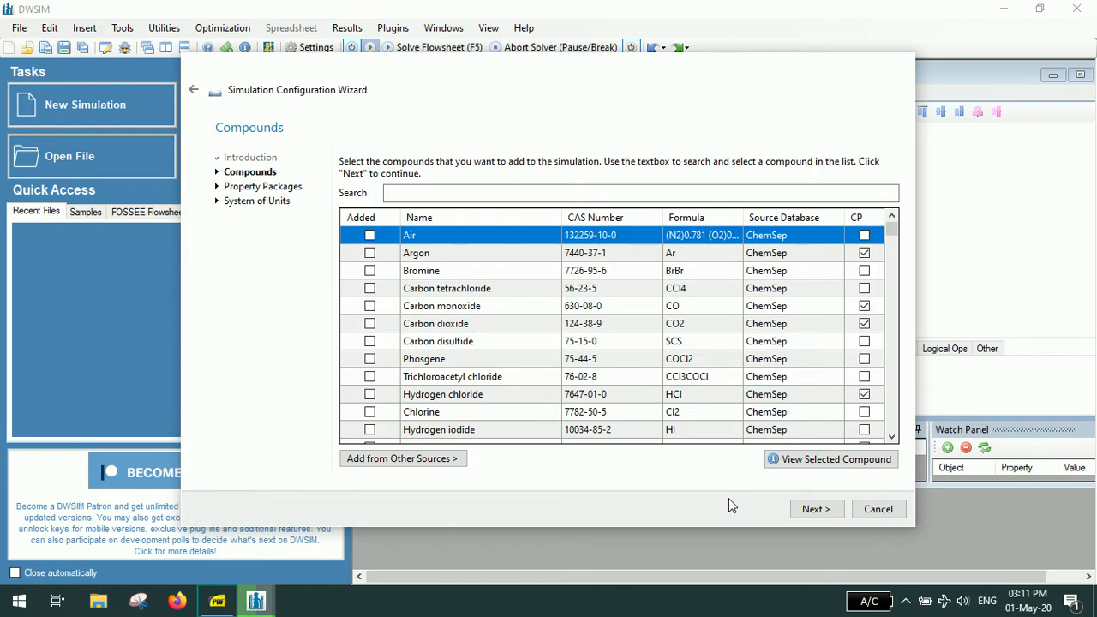
{"action": "left_click", "coordinate": [216, 603]}
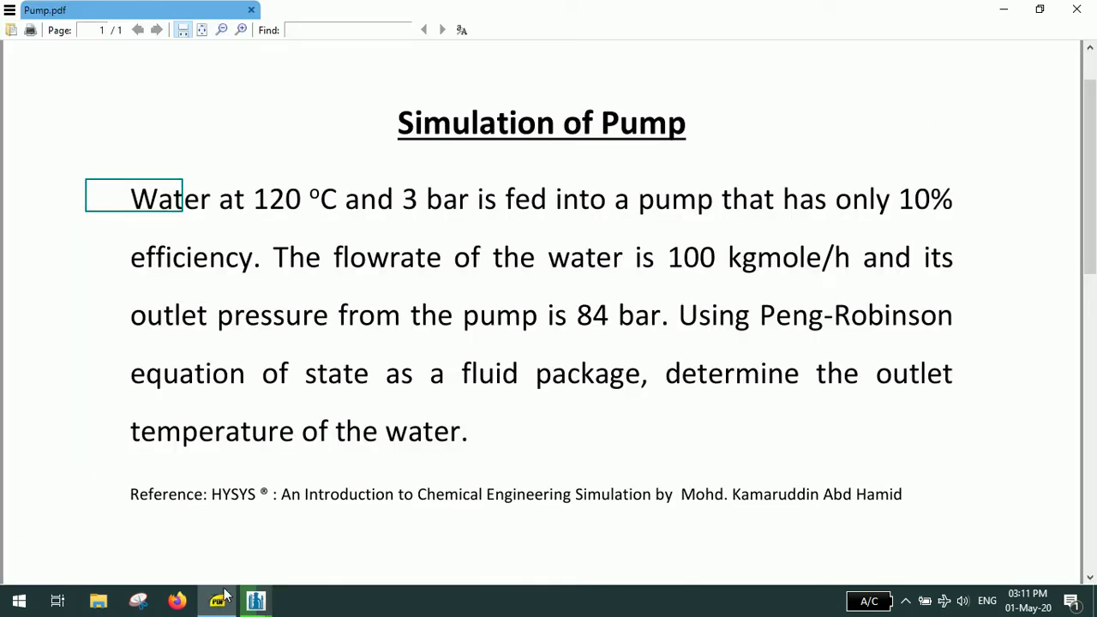
{"action": "double_click", "coordinate": [135, 196]}
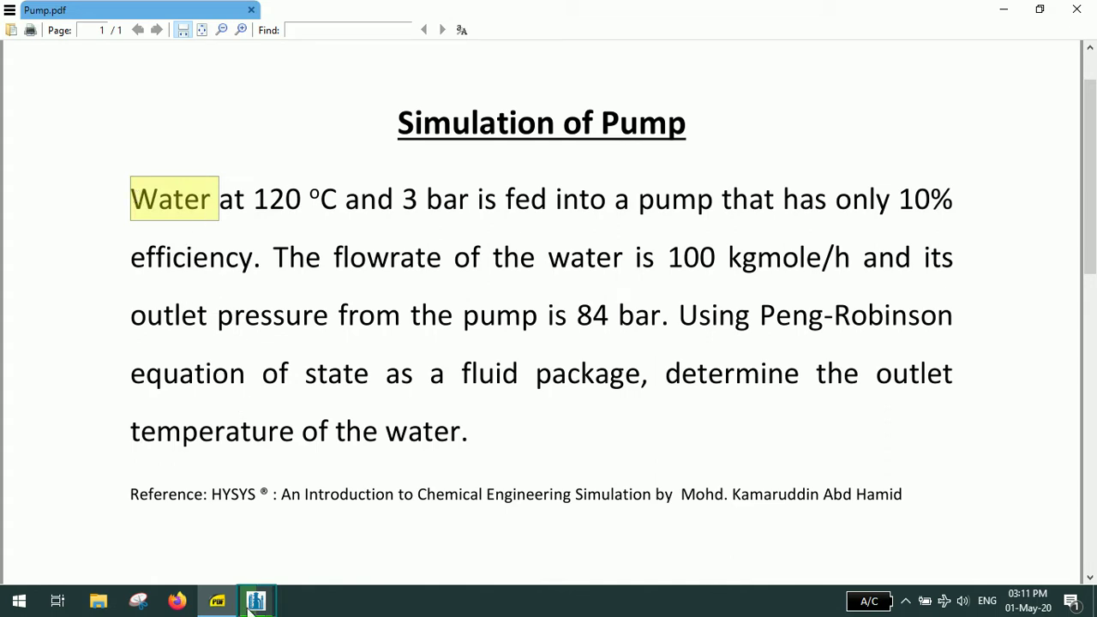
{"action": "mouse_move", "coordinate": [254, 603]}
{"action": "left_click", "coordinate": [307, 567]}
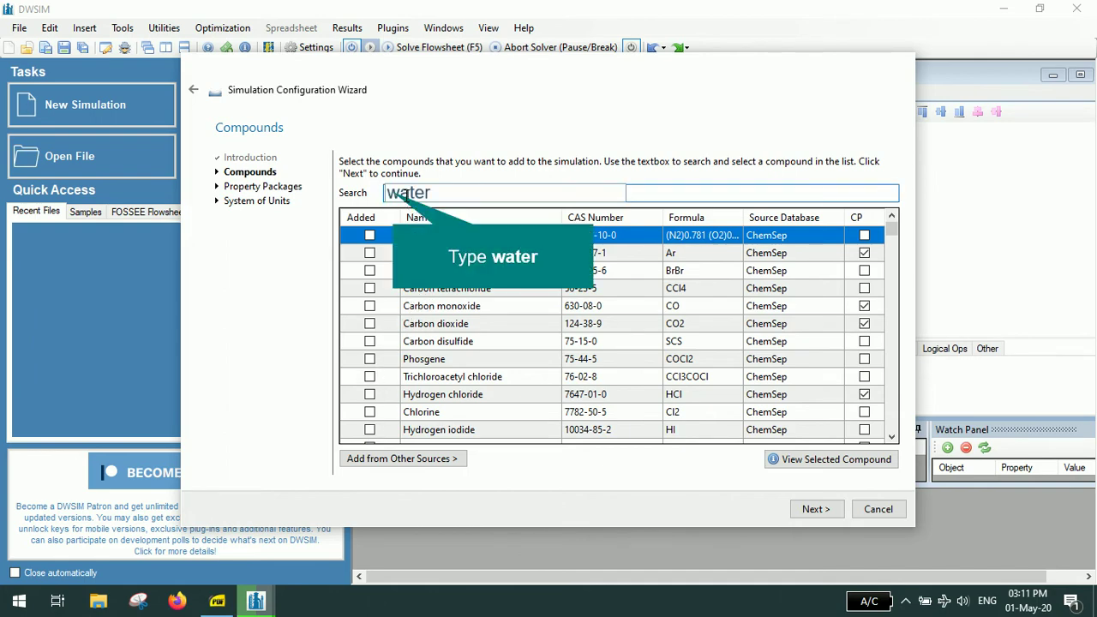
{"action": "type", "text": "water"}
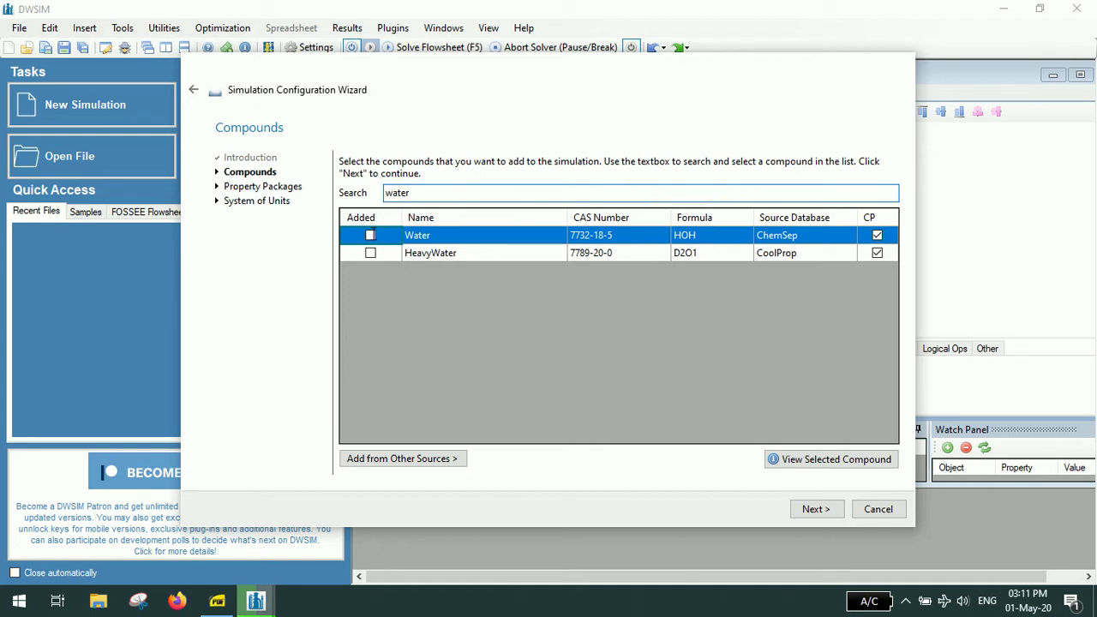
{"action": "left_click", "coordinate": [371, 235]}
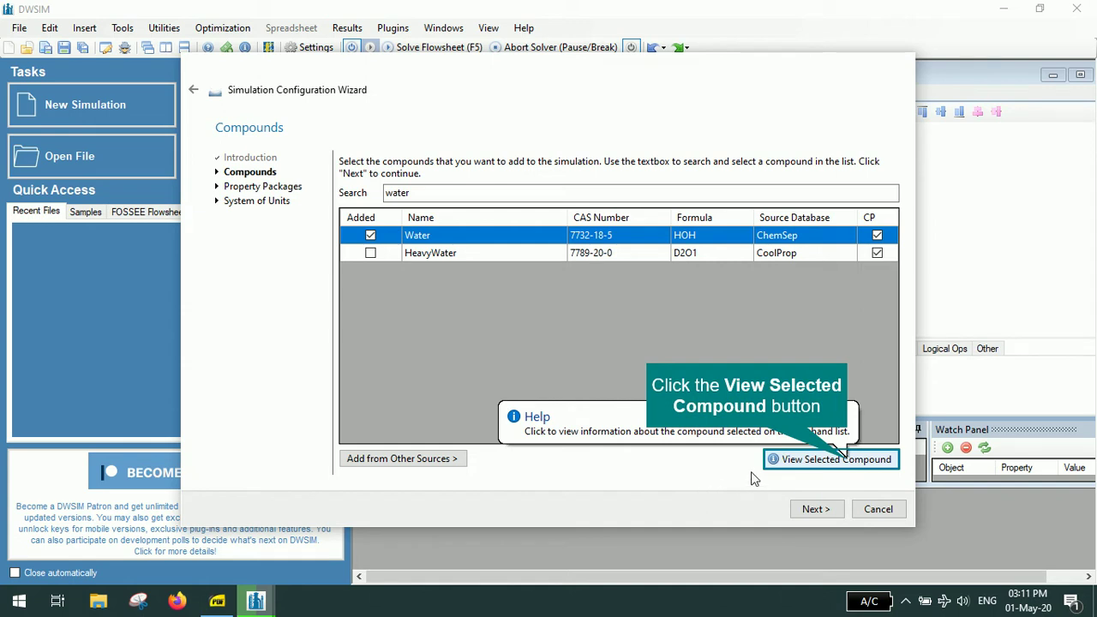
- Examine the pure compound properties of Water, including its constants, molecular, liquid phase and vapor phase data
{"action": "left_click", "coordinate": [849, 463]}
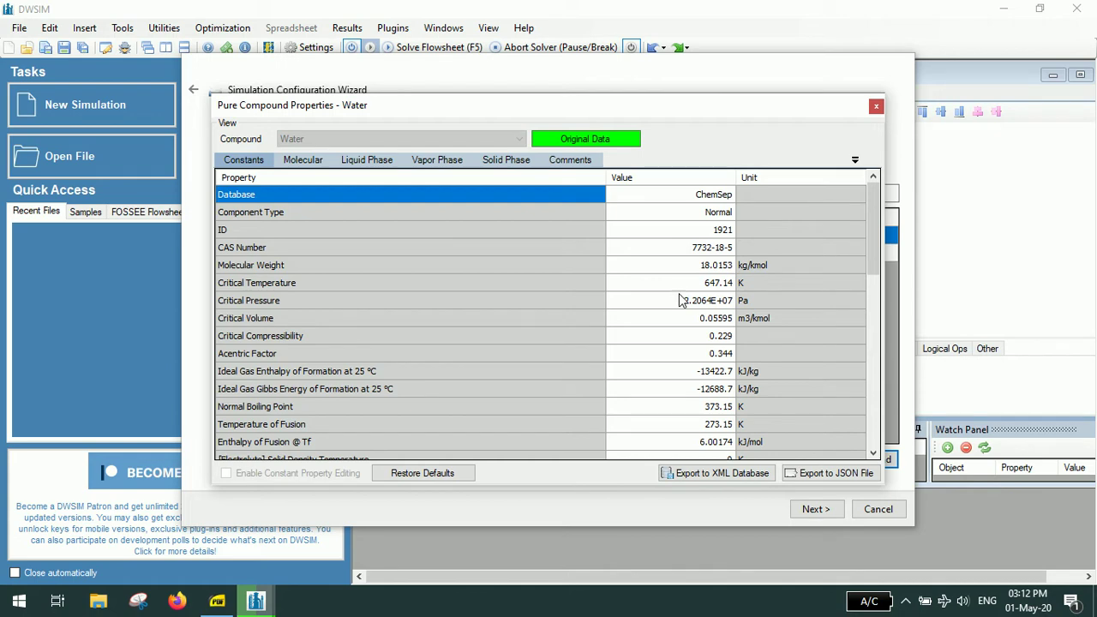
{"action": "scroll", "coordinate": [679, 299], "scroll_direction": "down", "scroll_amount": 8}
{"action": "scroll", "coordinate": [662, 344], "scroll_direction": "up", "scroll_amount": 5}
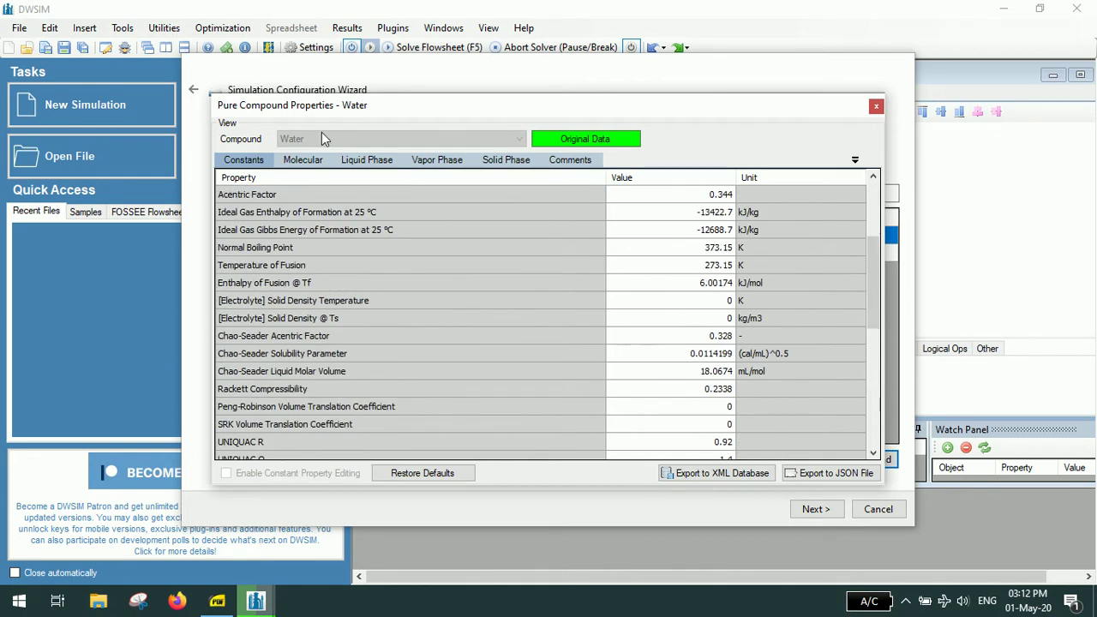
{"action": "left_click", "coordinate": [303, 161]}
{"action": "left_click", "coordinate": [347, 160]}
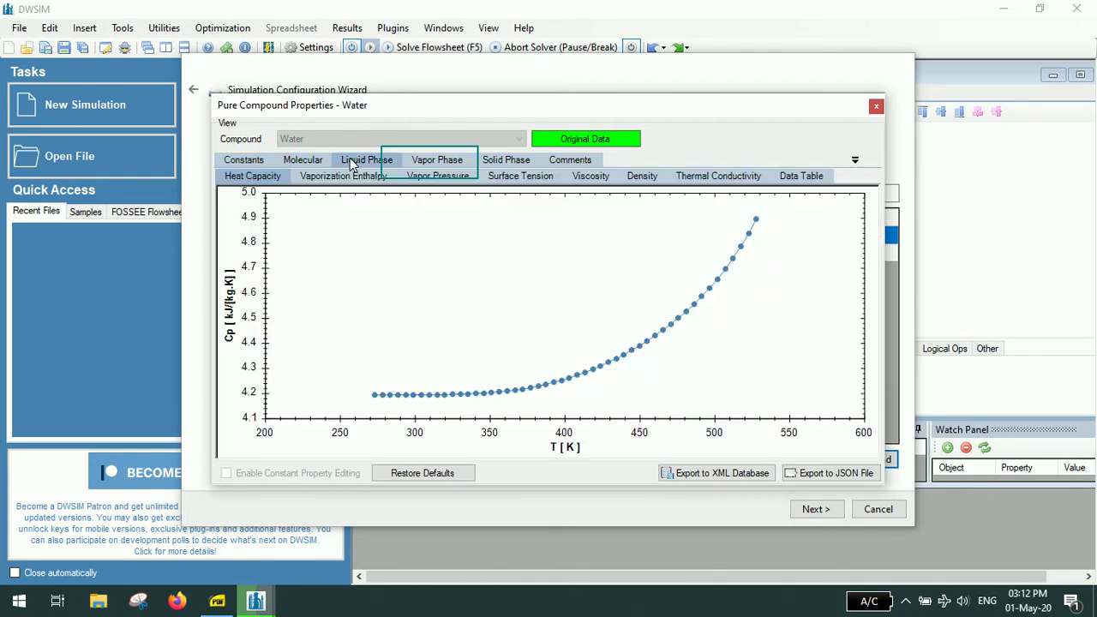
{"action": "left_click", "coordinate": [430, 163]}
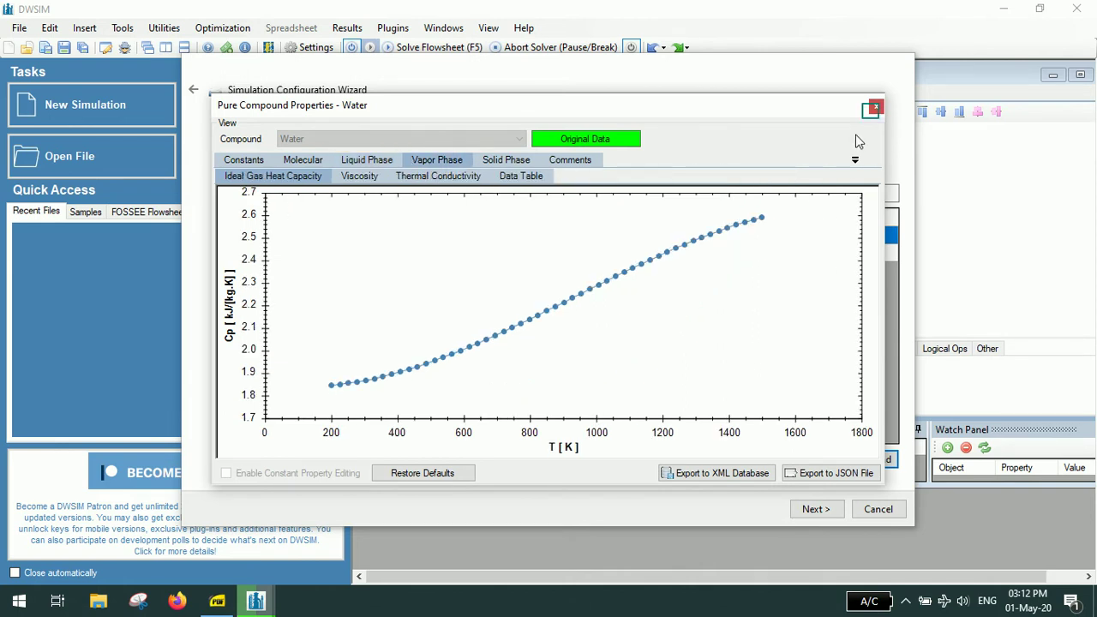
{"action": "left_click", "coordinate": [875, 108]}
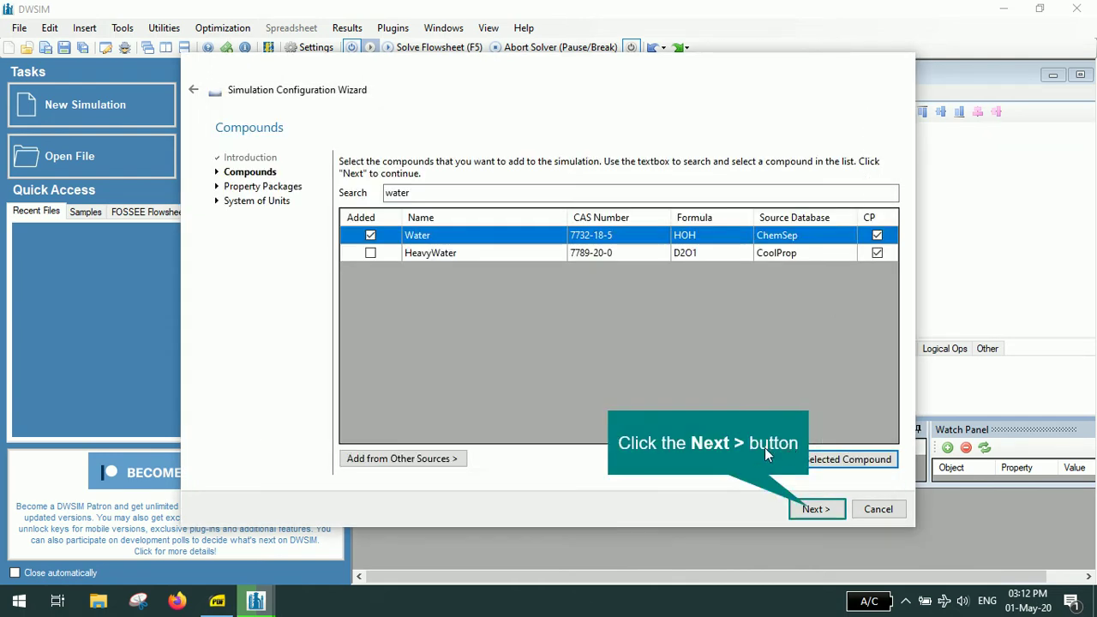
- Add the Peng-Robinson (PR) property package to the simulation and continue to the system of units
{"action": "left_click", "coordinate": [811, 510]}
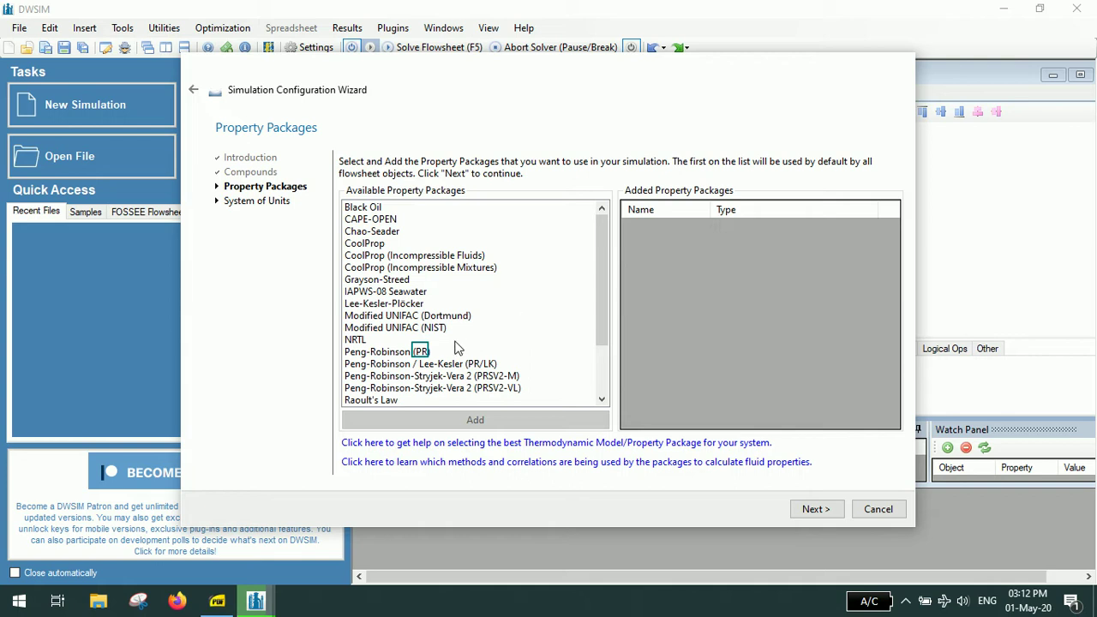
{"action": "left_click", "coordinate": [421, 353]}
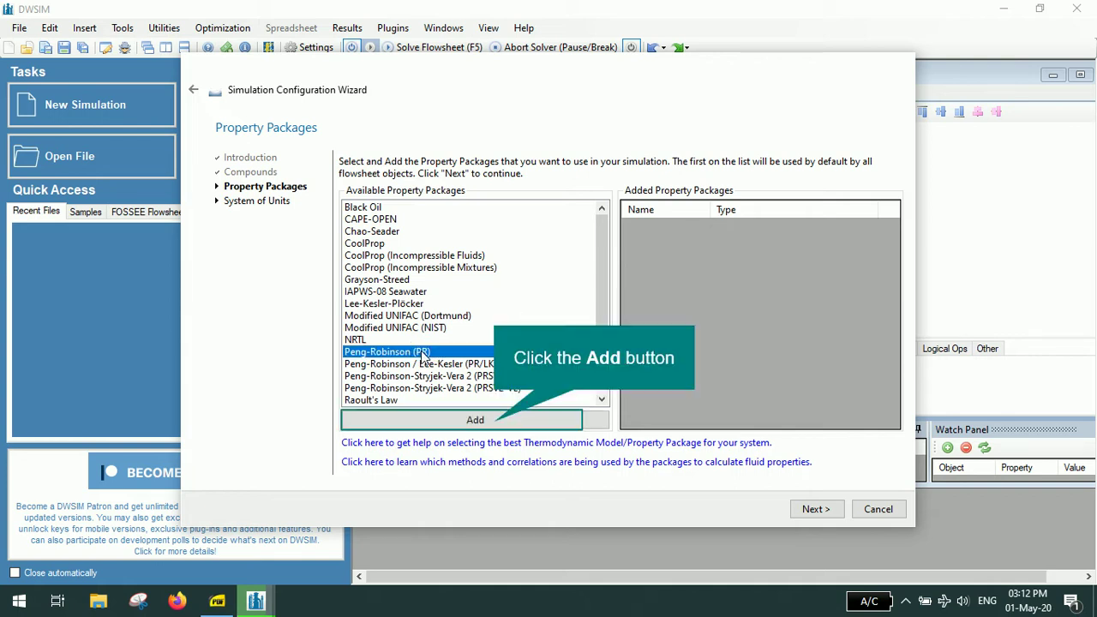
{"action": "left_click", "coordinate": [493, 425]}
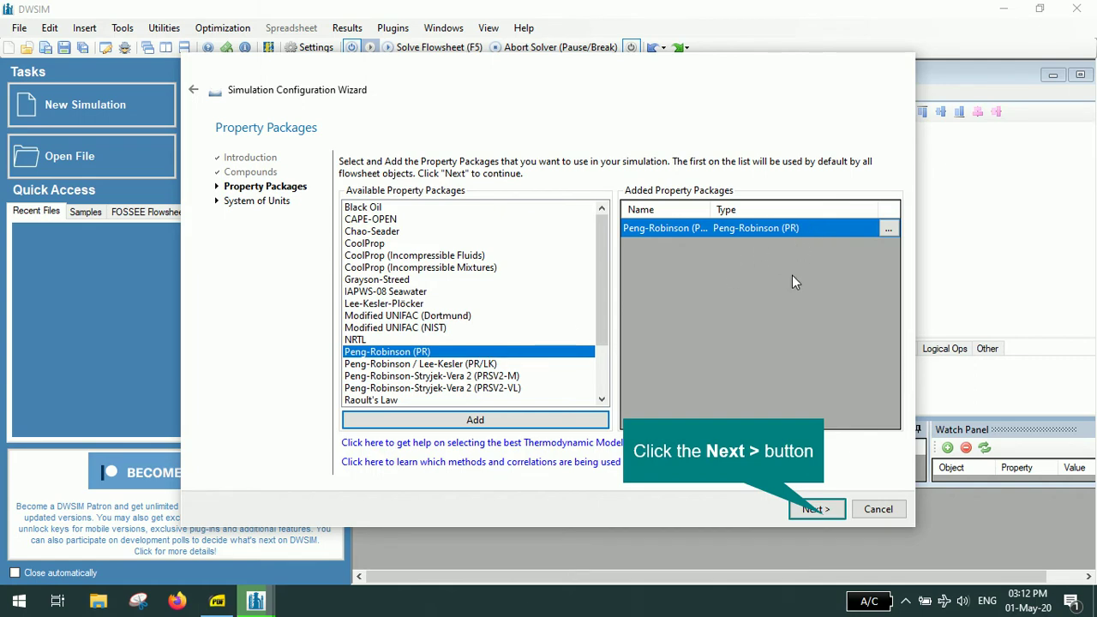
{"action": "left_click", "coordinate": [822, 518]}
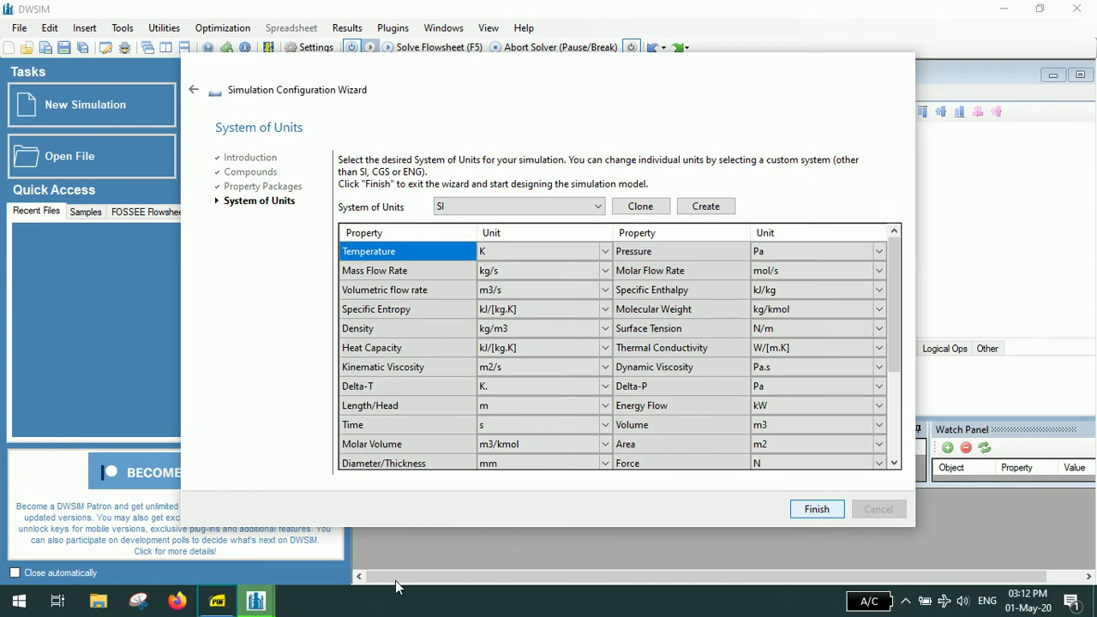
- Check the units used in the Pump.pdf problem statement and preview the CGS and ENG unit systems
{"action": "left_click", "coordinate": [253, 603]}
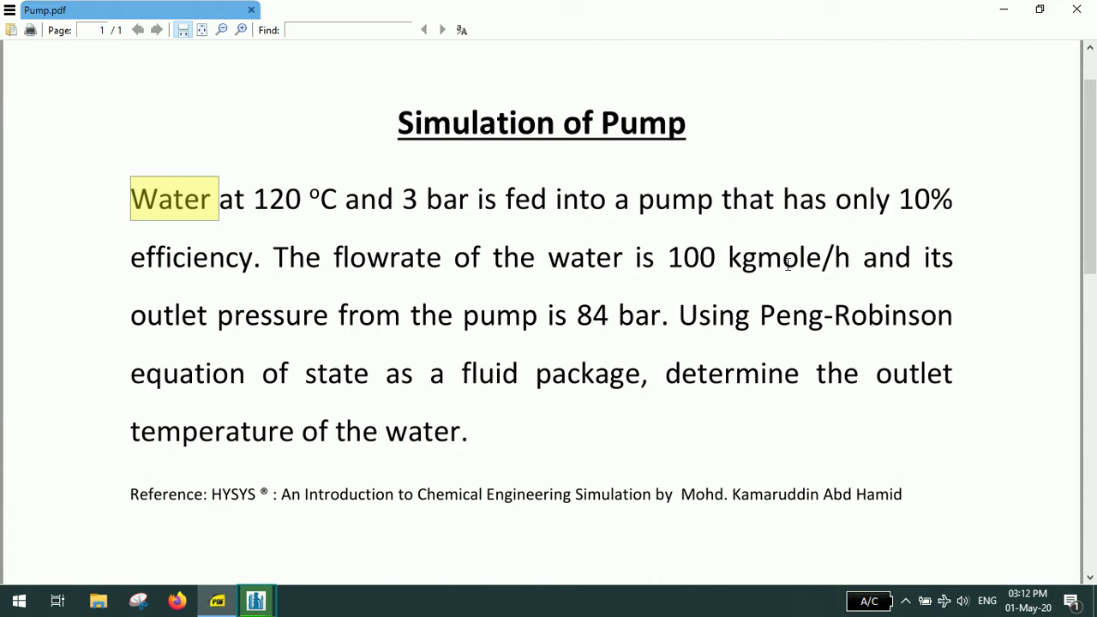
{"action": "left_click", "coordinate": [259, 600]}
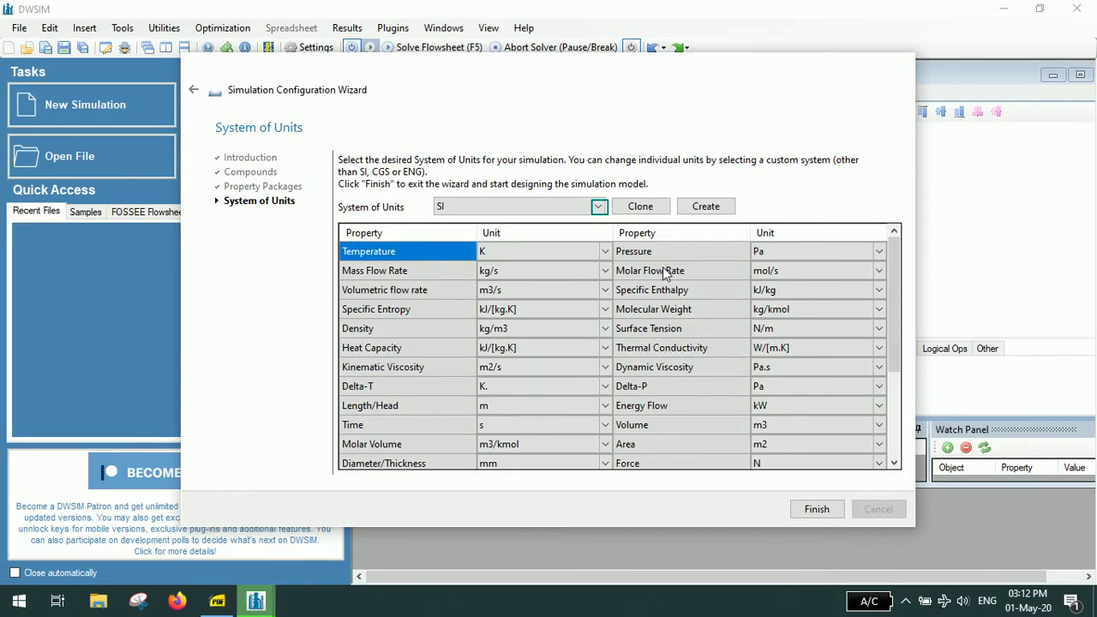
{"action": "left_click", "coordinate": [599, 211]}
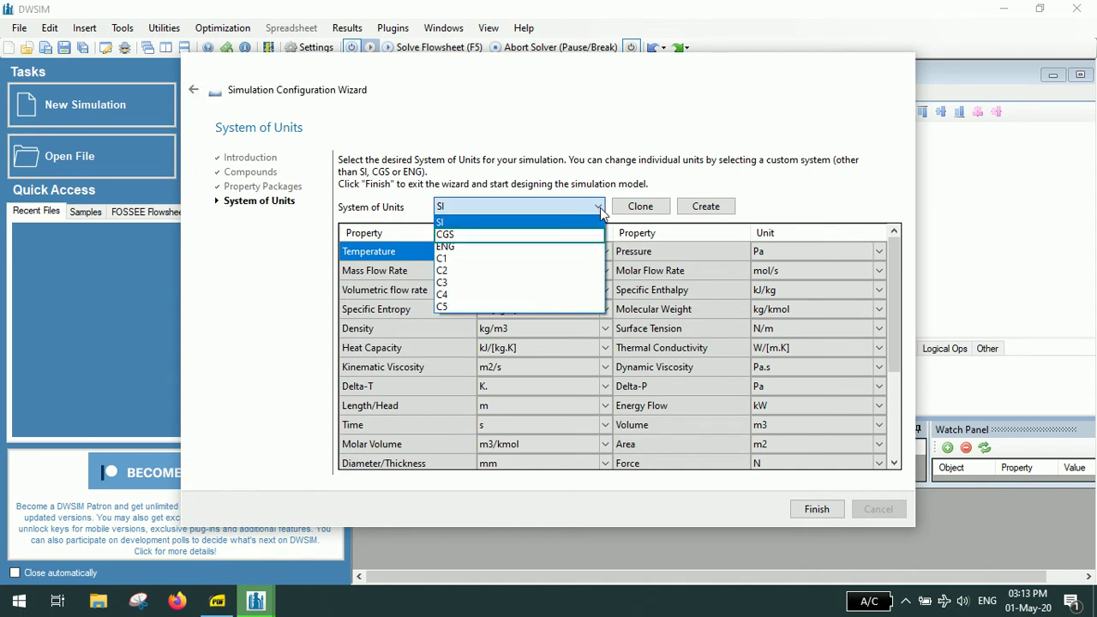
{"action": "left_click", "coordinate": [584, 234]}
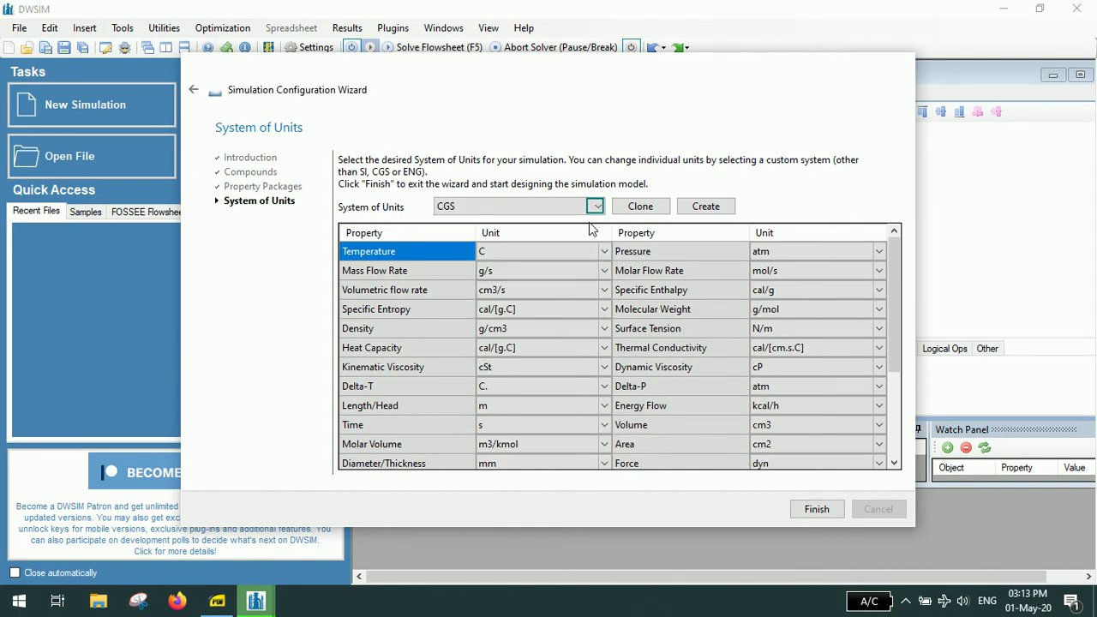
{"action": "left_click", "coordinate": [595, 210]}
{"action": "left_click", "coordinate": [573, 247]}
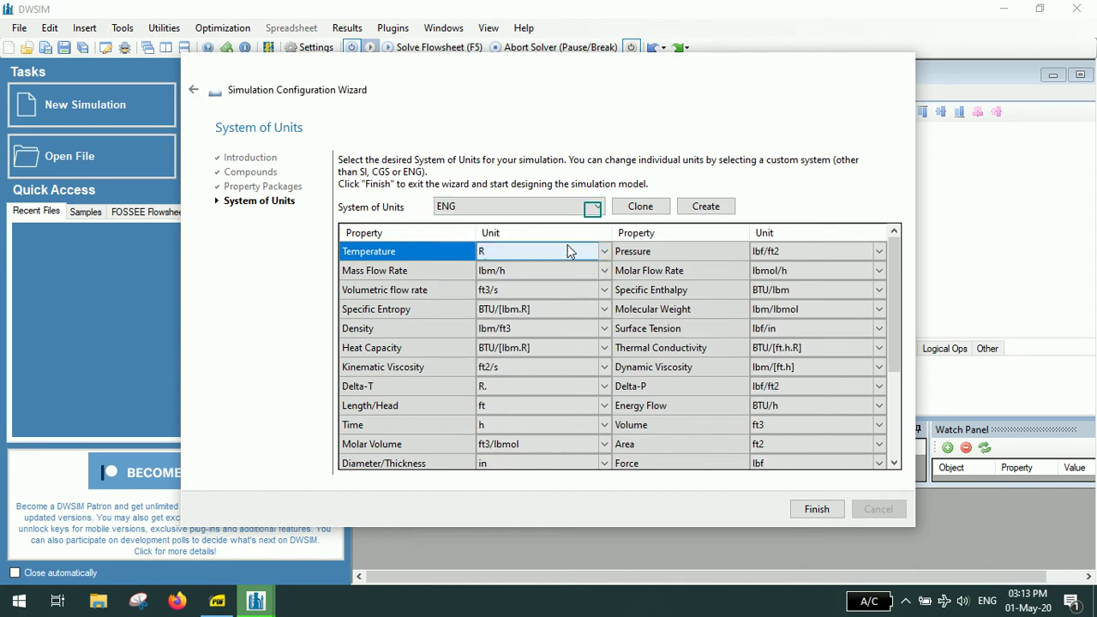
- Choose the C1 unit system, set pressure to bar and molar flow rate to kmol/h, and finish the configuration wizard
{"action": "left_click", "coordinate": [595, 210]}
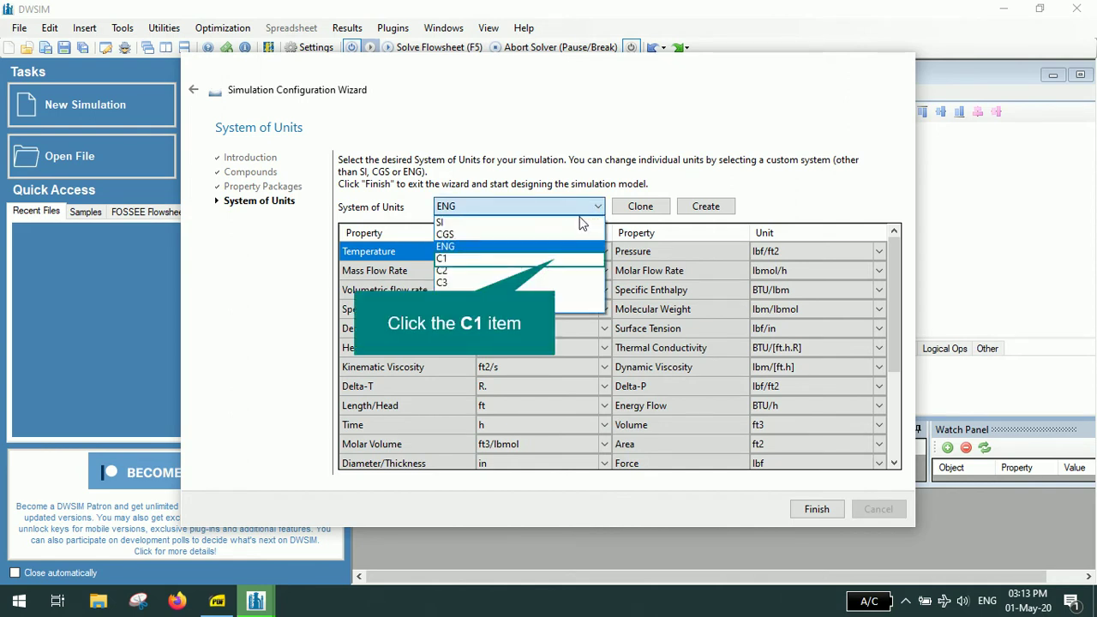
{"action": "left_click", "coordinate": [557, 259]}
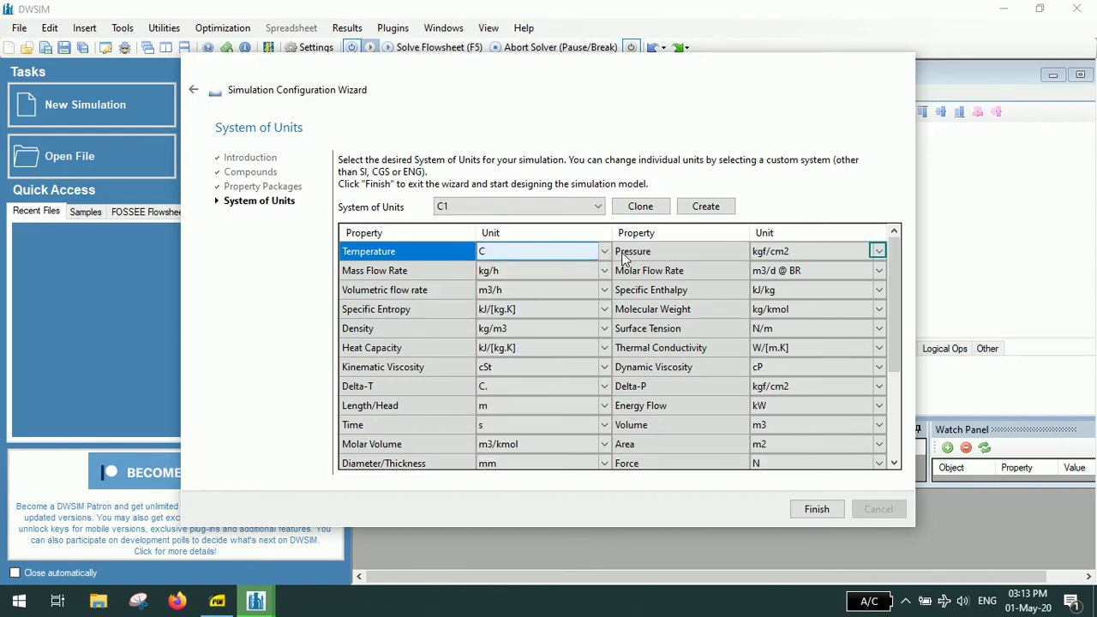
{"action": "left_click", "coordinate": [877, 256]}
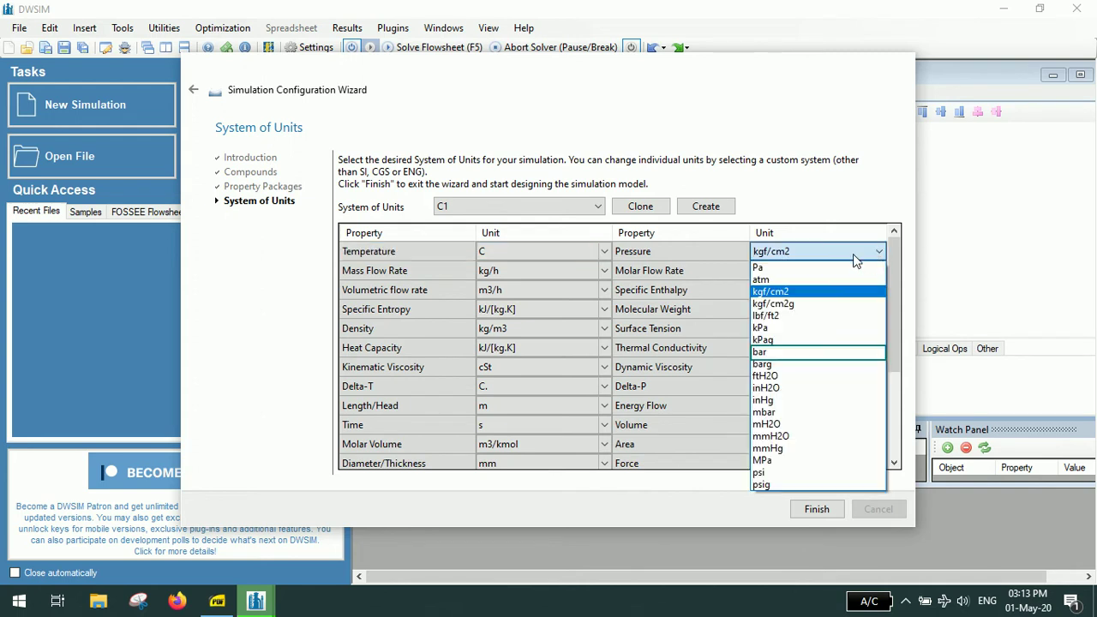
{"action": "left_click", "coordinate": [764, 352]}
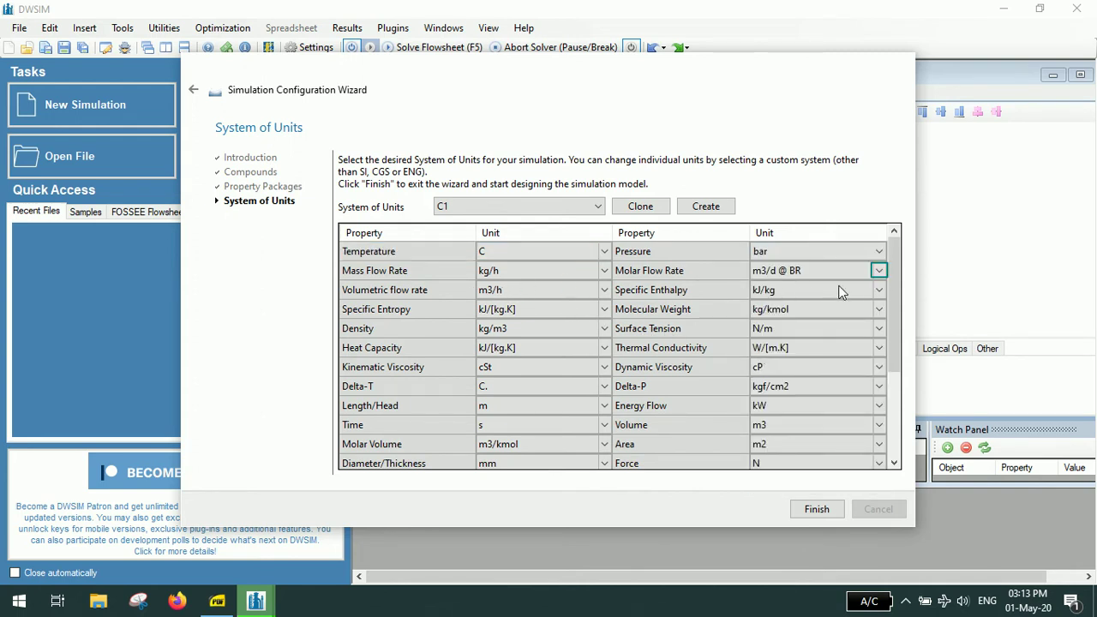
{"action": "left_click", "coordinate": [878, 271]}
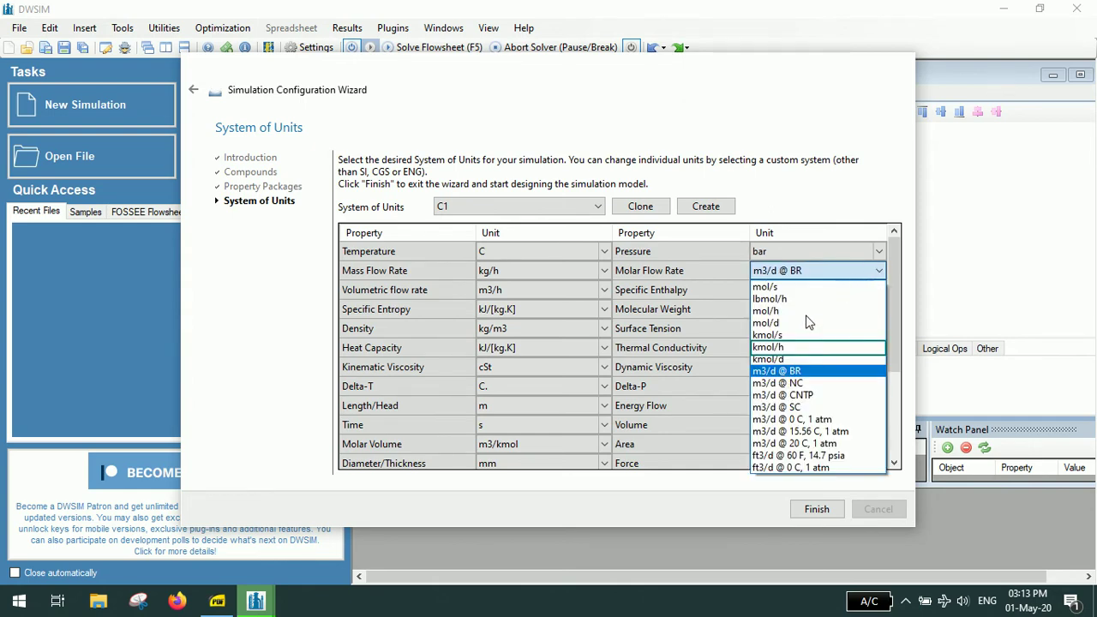
{"action": "left_click", "coordinate": [791, 347]}
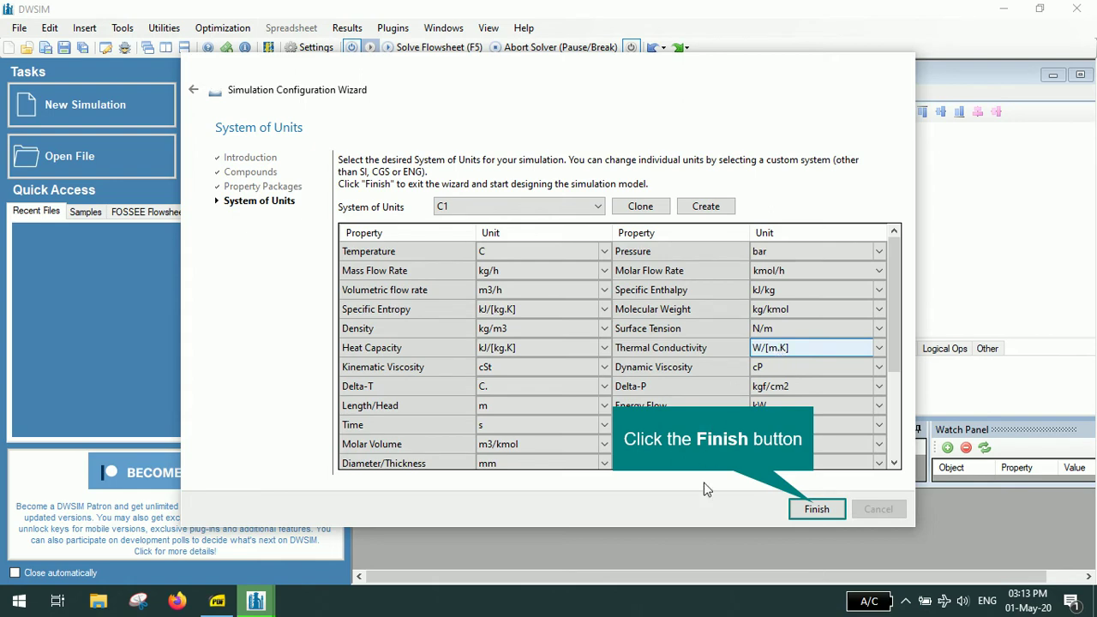
{"action": "left_click", "coordinate": [814, 509]}
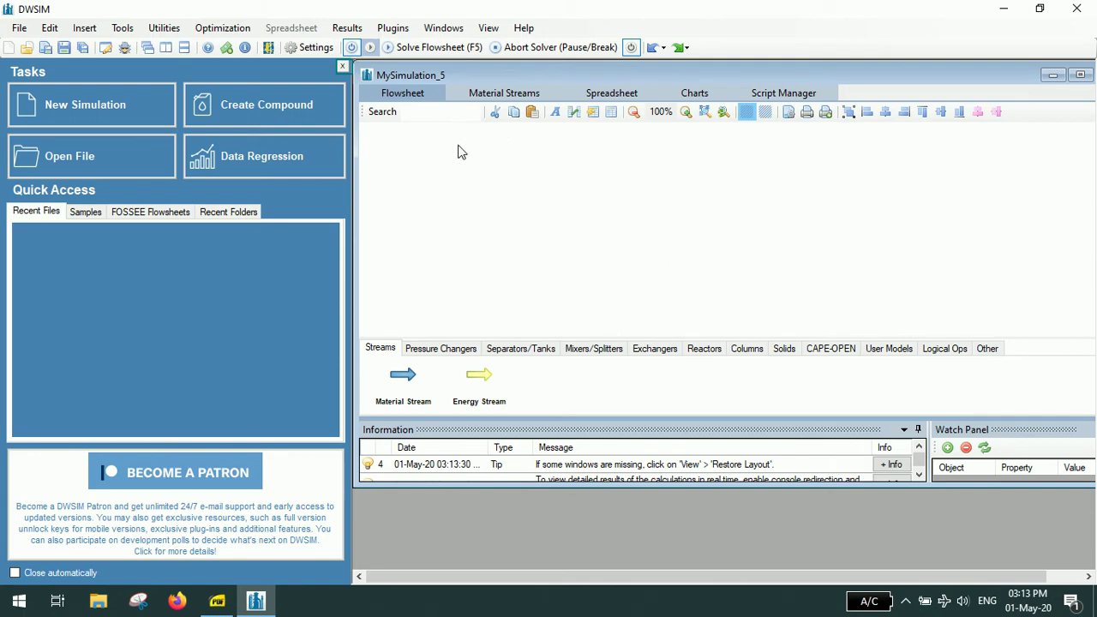
- Close the tasks and quick access pane and maximize the MySimulation_5 window
{"action": "left_click_drag", "start_coordinate": [365, 77], "coordinate": [622, 103]}
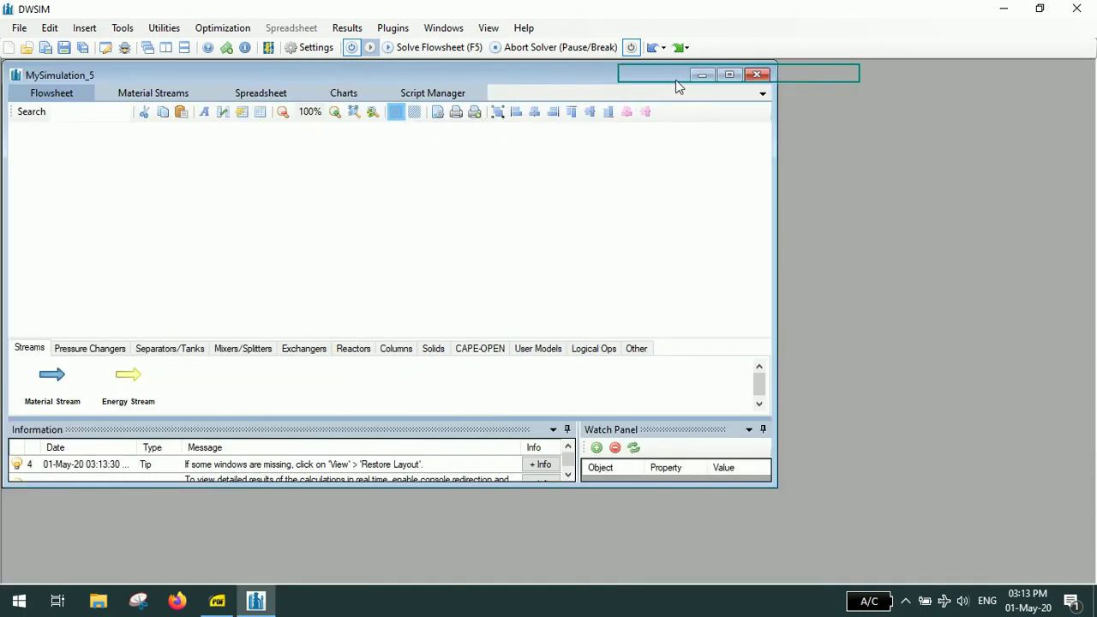
{"action": "left_click_drag", "start_coordinate": [676, 79], "coordinate": [739, 76]}
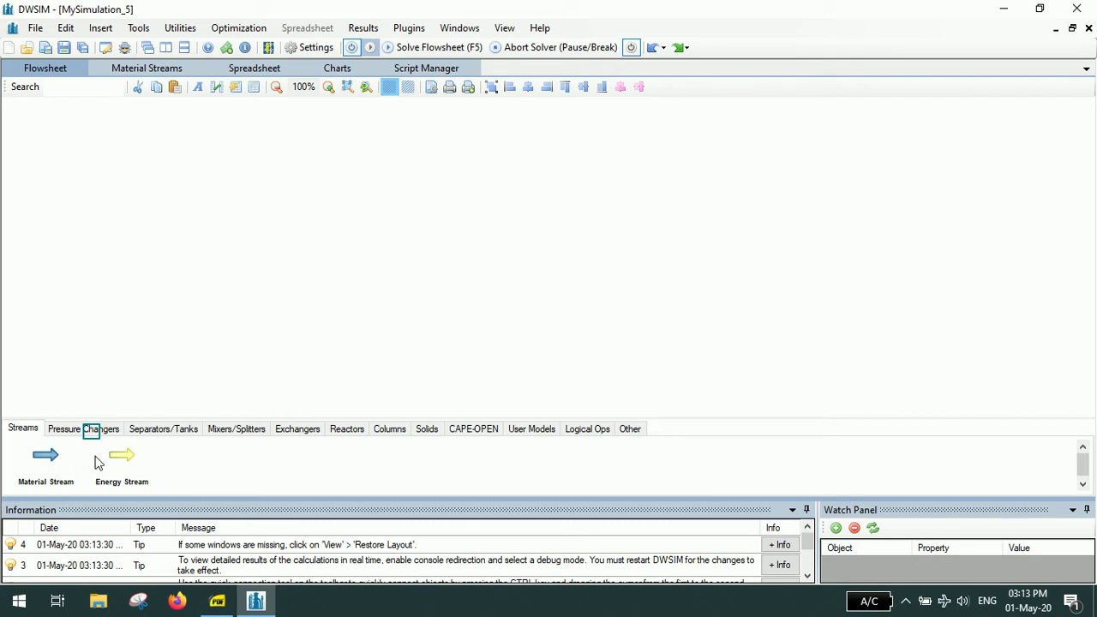
- Examine the flowsheet objects offered under Streams, Pressure Changers, Separators/Tanks, Mixers/Splitters, Exchangers, Reactors, Columns and Solids
{"action": "left_click", "coordinate": [91, 430]}
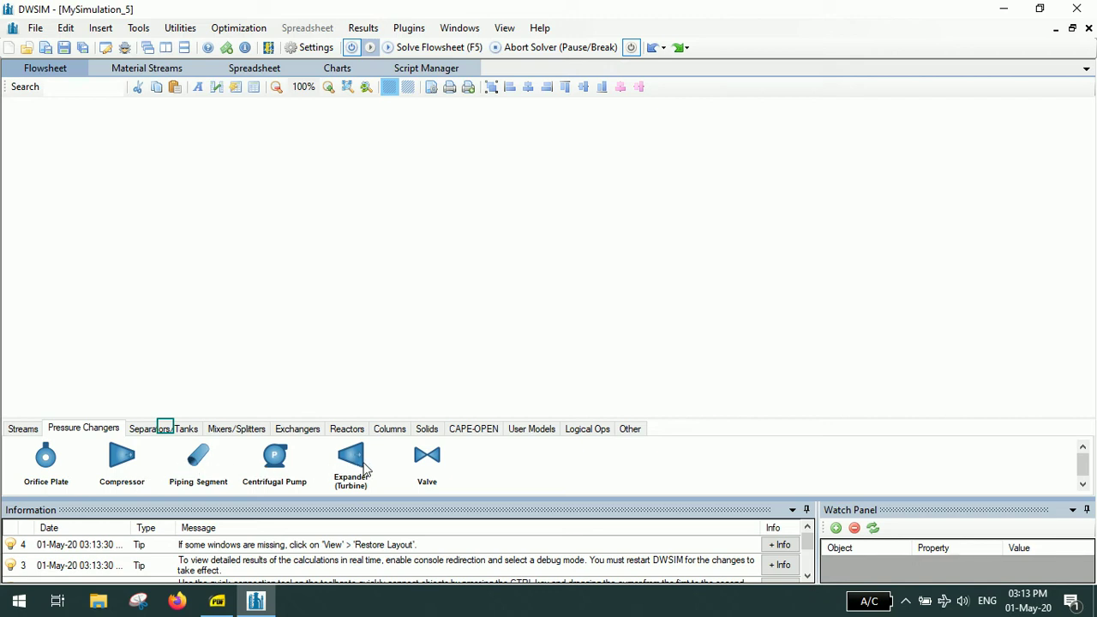
{"action": "left_click", "coordinate": [175, 432]}
{"action": "left_click", "coordinate": [218, 433]}
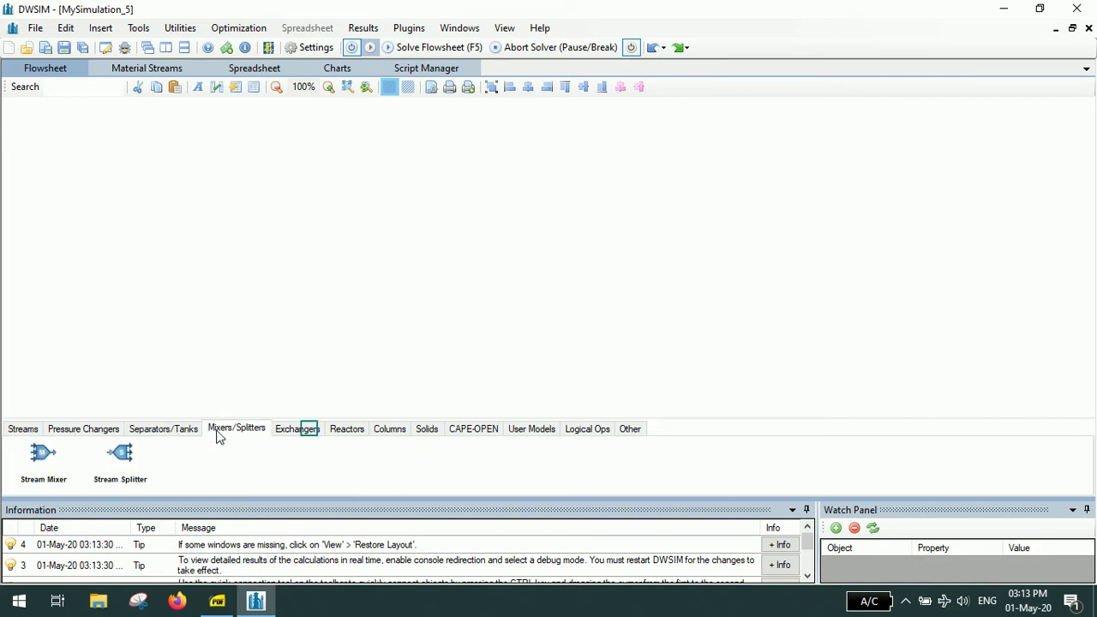
{"action": "left_click", "coordinate": [308, 432]}
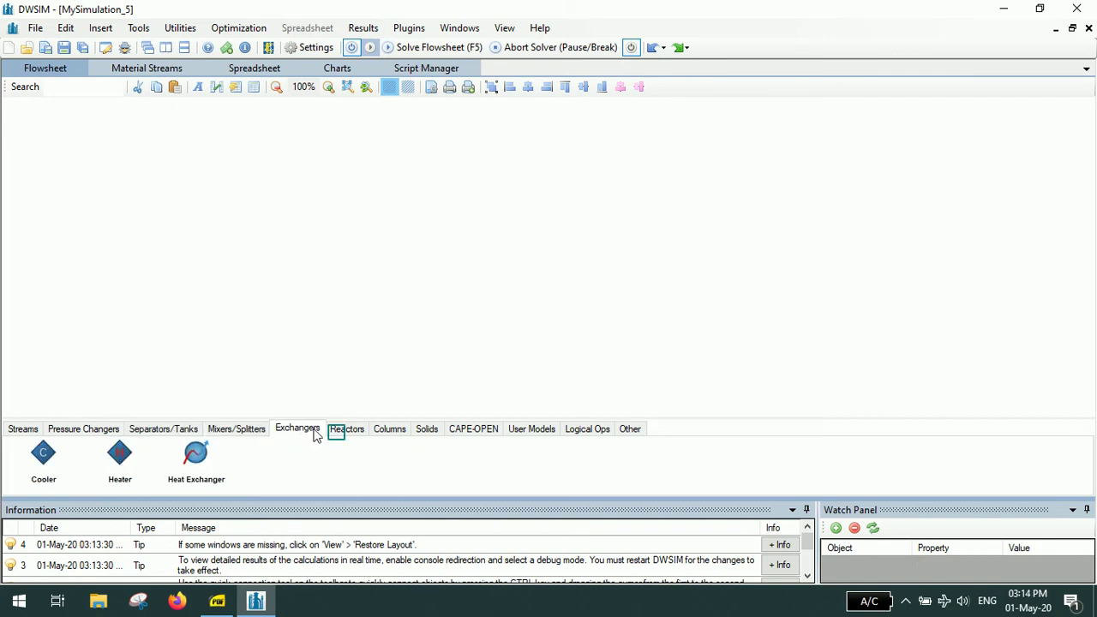
{"action": "left_click", "coordinate": [356, 434]}
{"action": "left_click", "coordinate": [394, 434]}
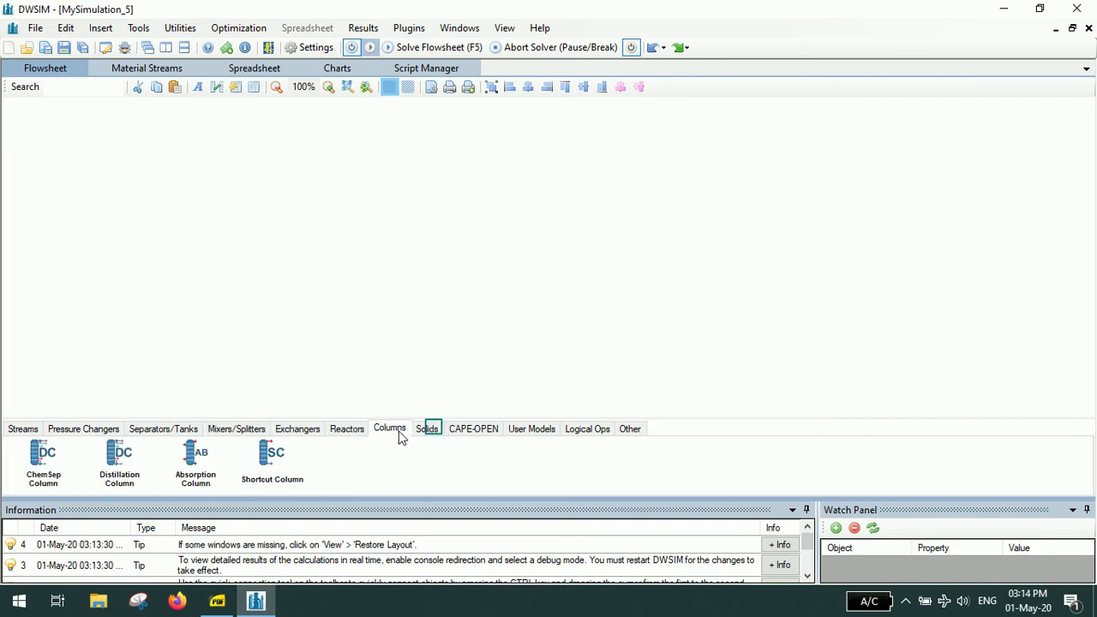
{"action": "left_click", "coordinate": [427, 432]}
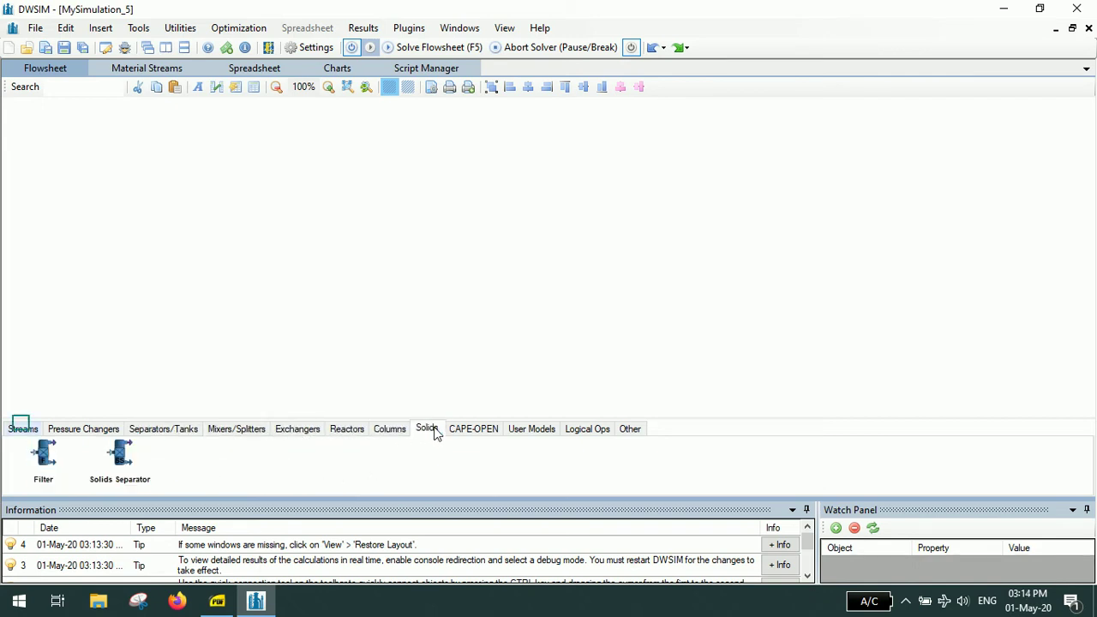
{"action": "left_click", "coordinate": [23, 429]}
{"action": "left_click", "coordinate": [76, 428]}
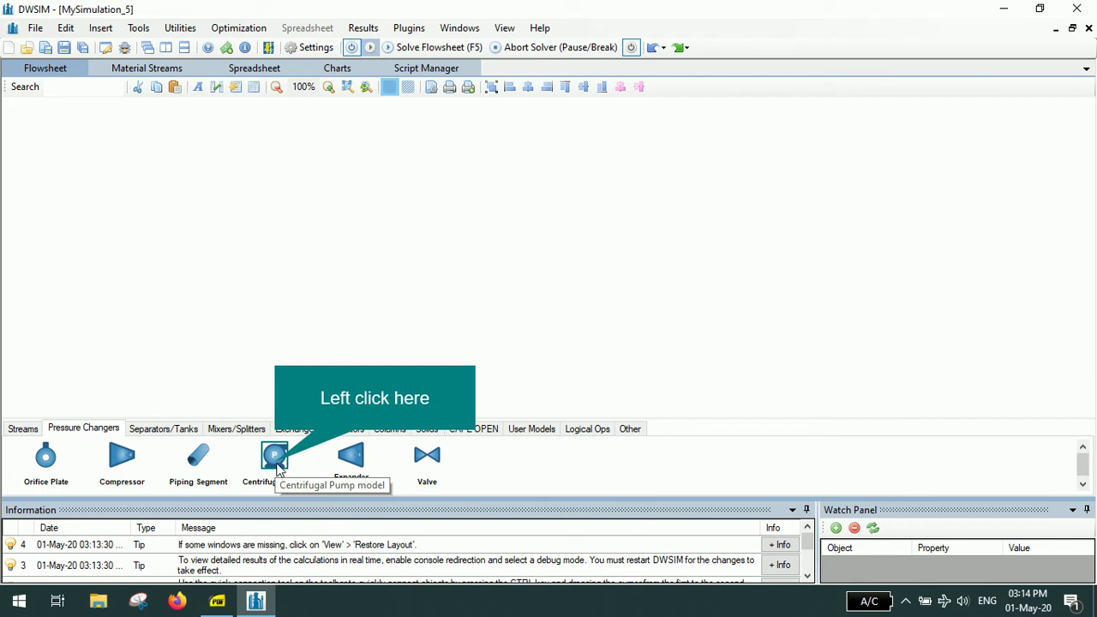
- Place a centrifugal pump on the empty flowsheet and rename it Pump
{"action": "left_click_drag", "start_coordinate": [274, 463], "coordinate": [464, 244]}
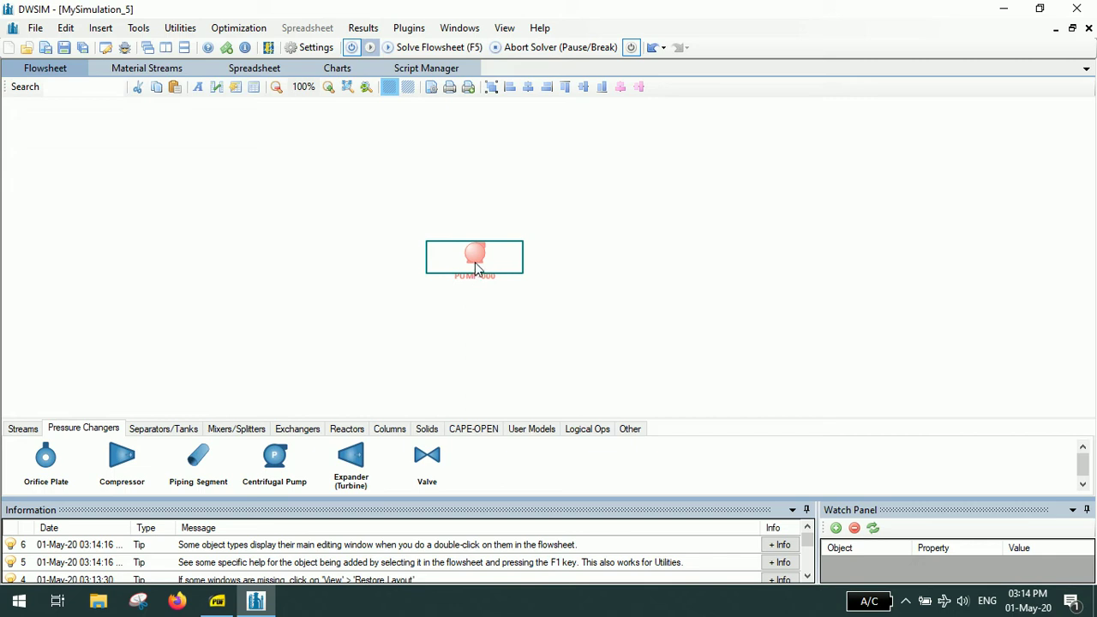
{"action": "double_click", "coordinate": [475, 259]}
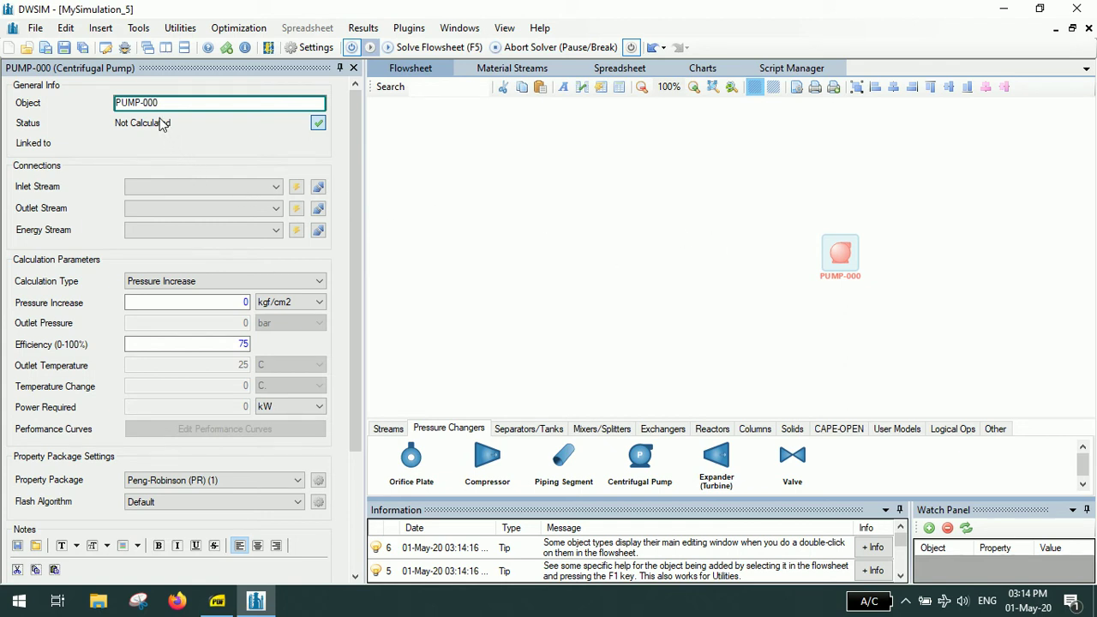
{"action": "key", "text": "ctrl+a"}
{"action": "key", "text": "BackSpace"}
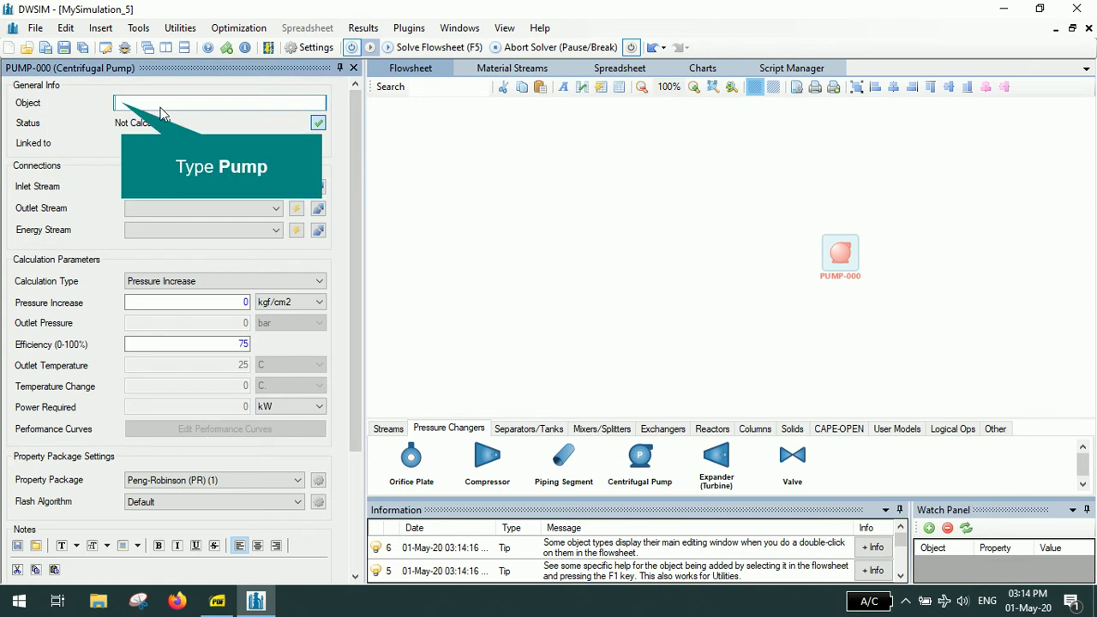
{"action": "type", "text": "Pump"}
{"action": "key", "text": "Return"}
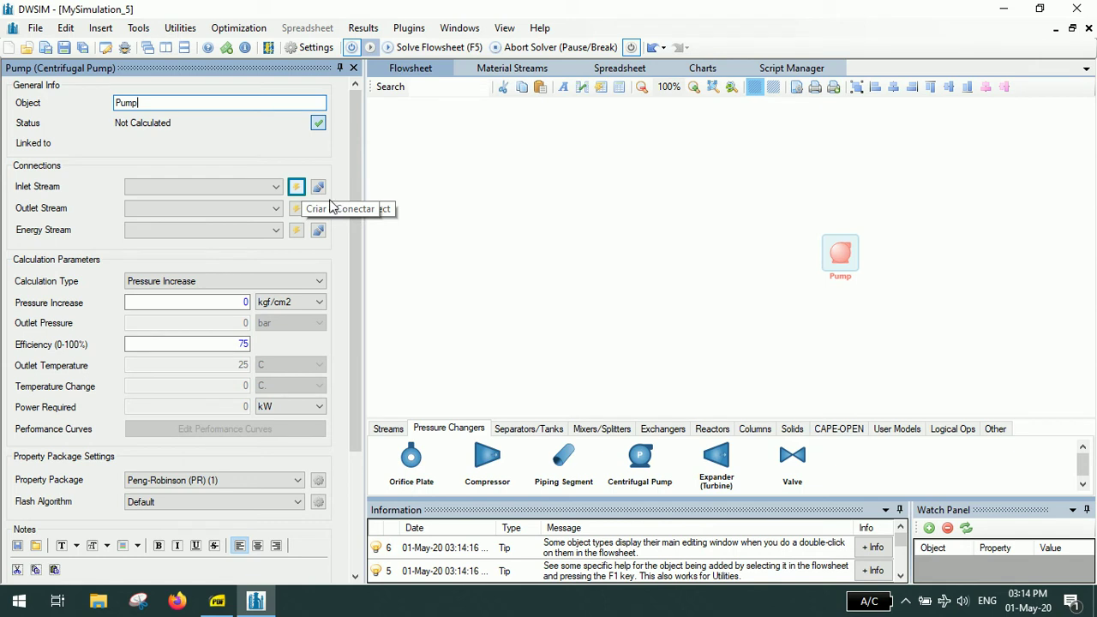
- Create and connect new inlet, outlet and energy streams for the pump
{"action": "left_click", "coordinate": [296, 187]}
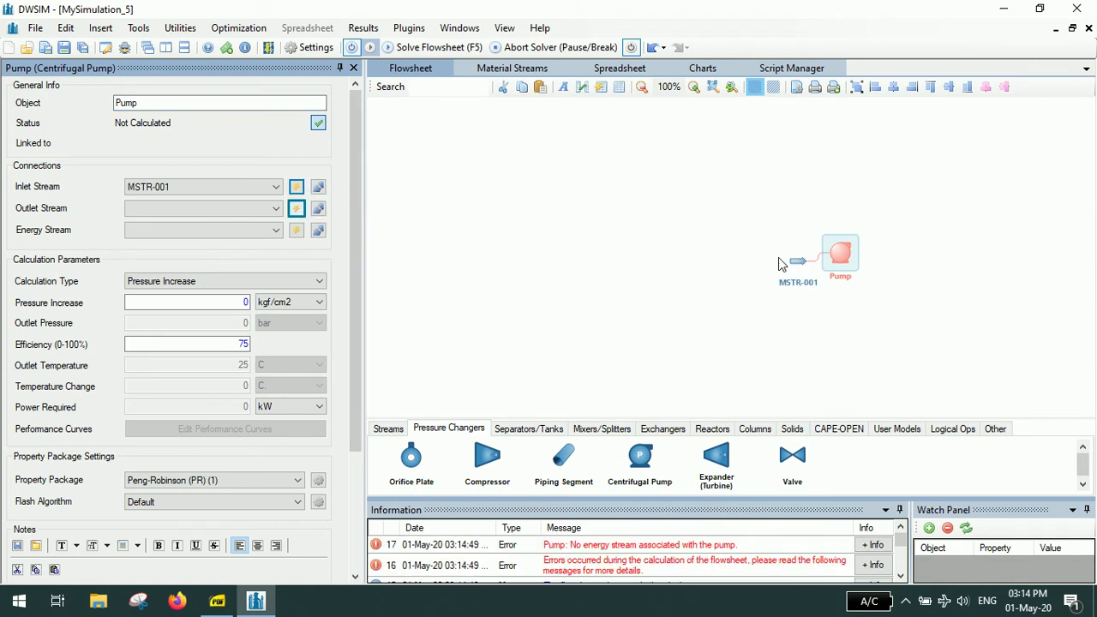
{"action": "left_click", "coordinate": [296, 209]}
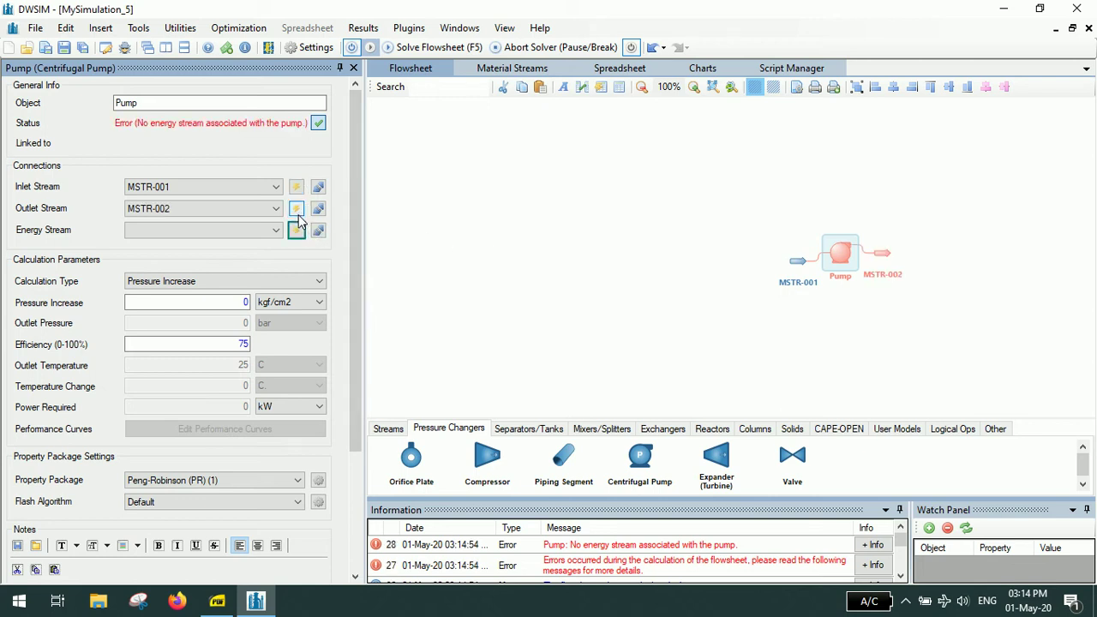
{"action": "left_click", "coordinate": [296, 230]}
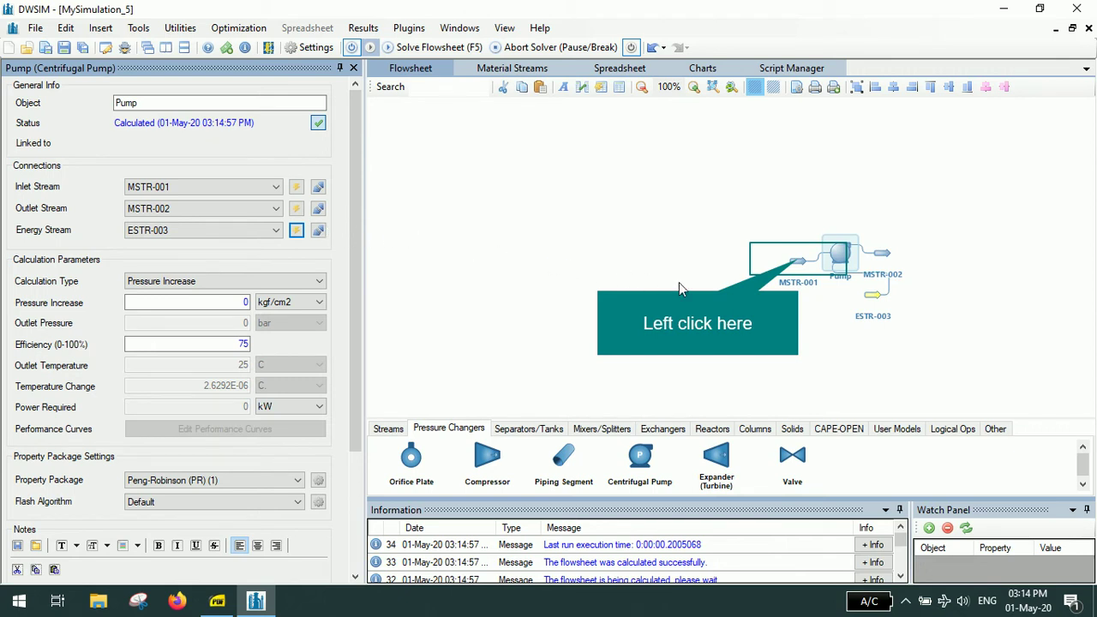
- Rearrange the streams so the inlet and outlet sit farther from the pump and the energy stream lies below the inlet stream
{"action": "left_click_drag", "start_coordinate": [794, 271], "coordinate": [774, 255]}
{"action": "left_click_drag", "start_coordinate": [882, 254], "coordinate": [931, 247]}
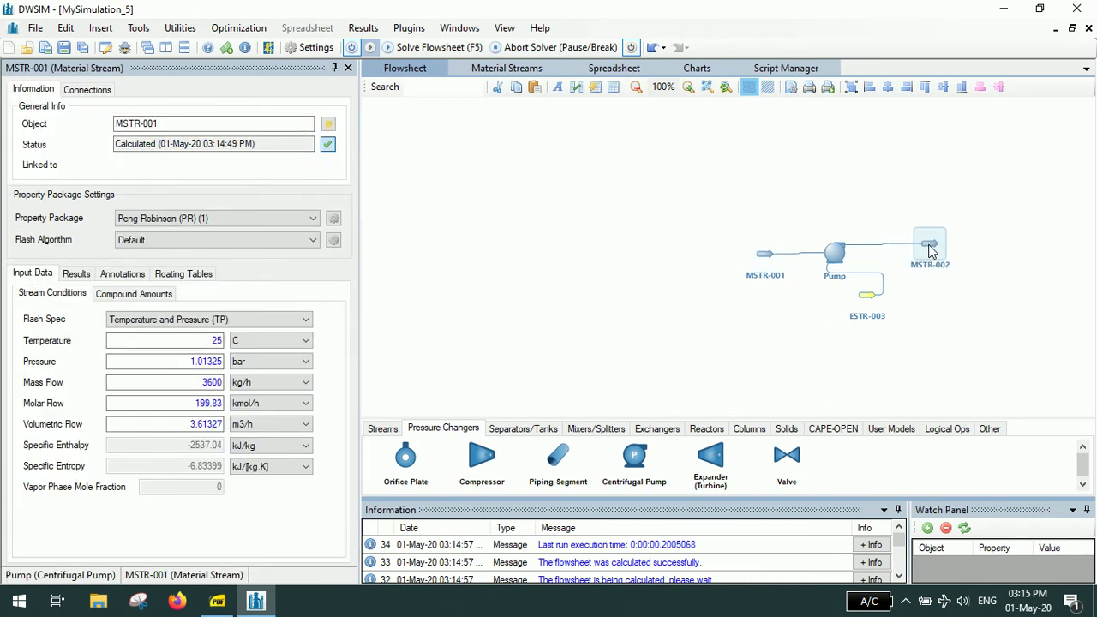
{"action": "left_click_drag", "start_coordinate": [871, 296], "coordinate": [767, 313]}
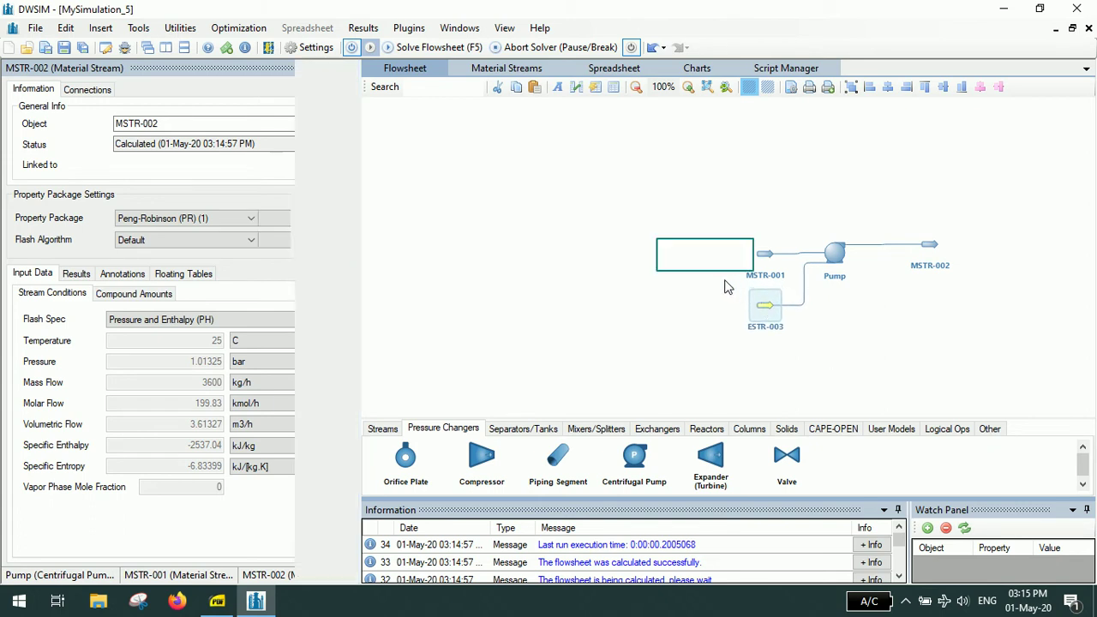
- Rename the pump's inlet material stream as Inlet
{"action": "left_click", "coordinate": [705, 260]}
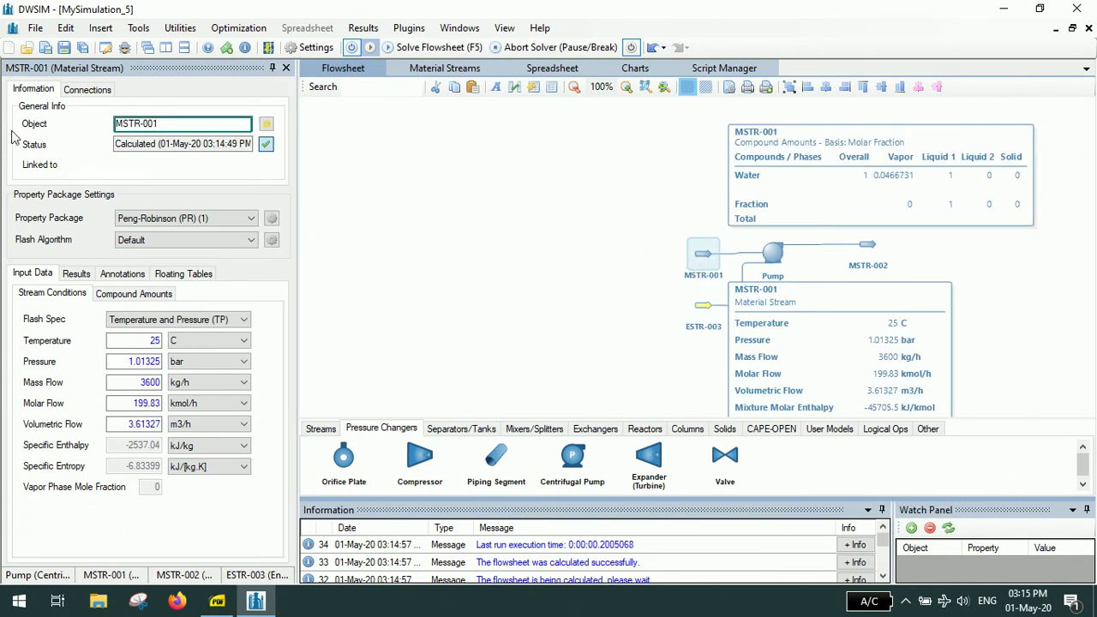
{"action": "key", "text": "ctrl+a"}
{"action": "key", "text": "BackSpace"}
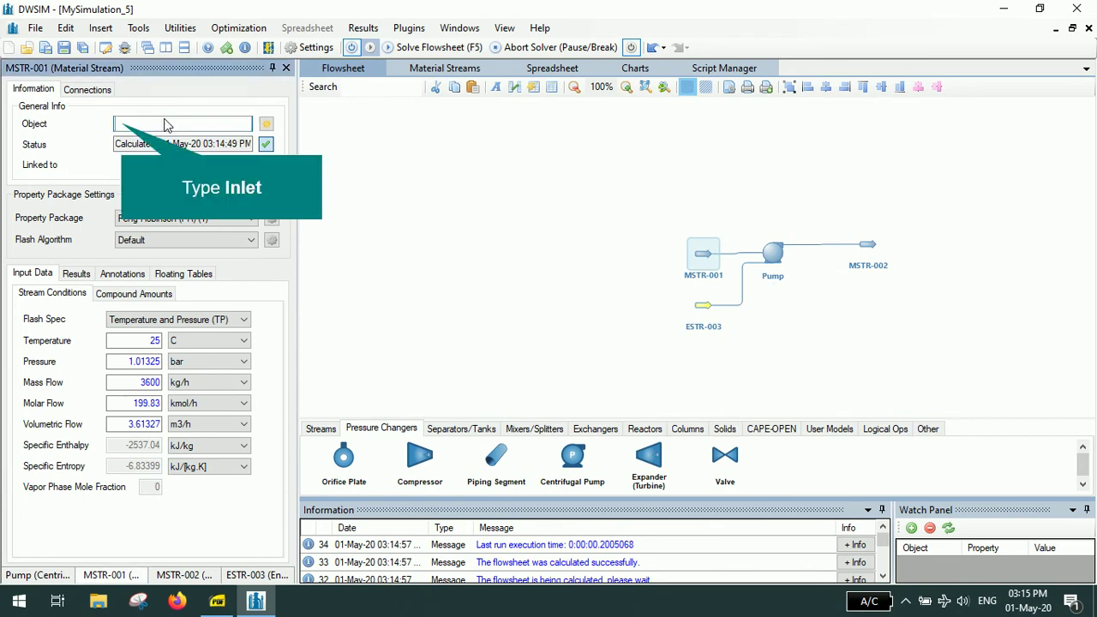
{"action": "type", "text": "Inlet"}
{"action": "key", "text": "Return"}
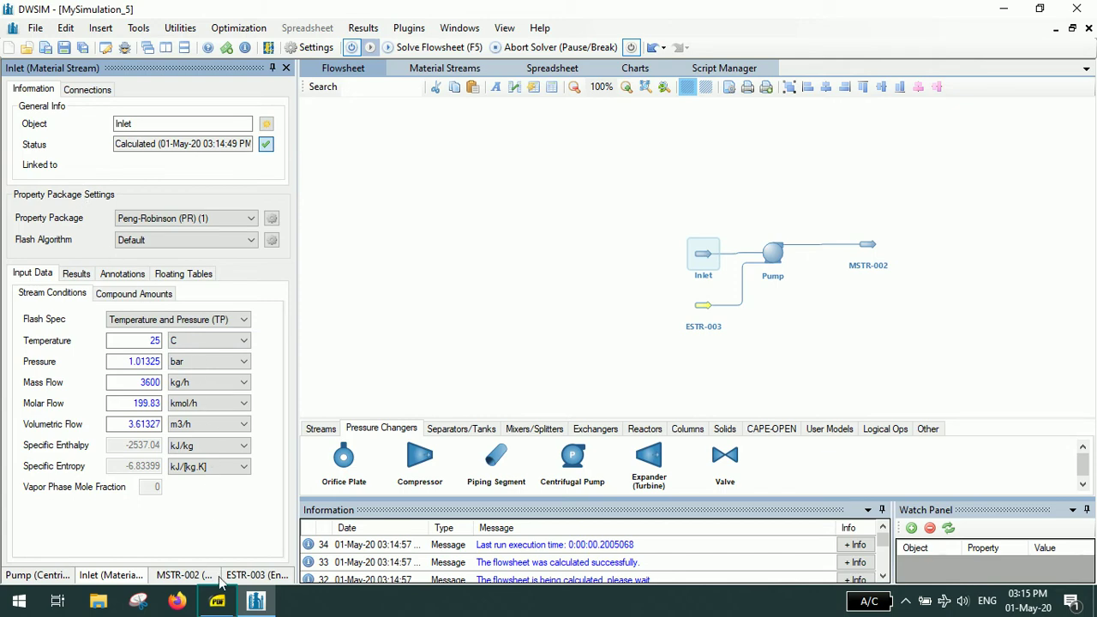
- Check the feed conditions in the Pump.pdf problem statement and set the Inlet stream's temperature to 120 C
{"action": "left_click", "coordinate": [219, 602]}
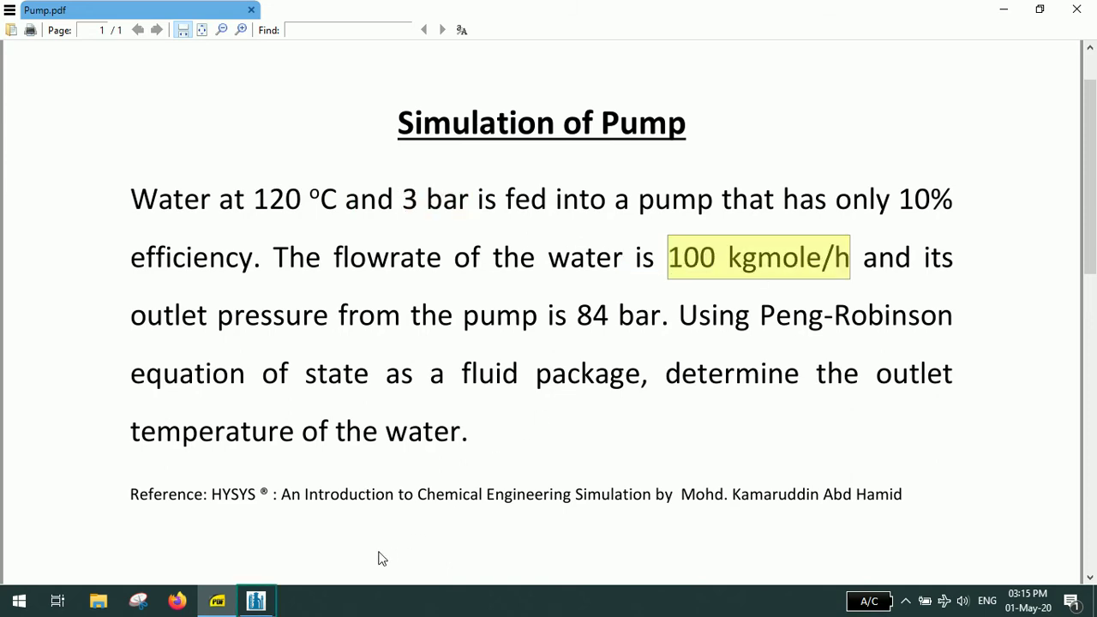
{"action": "left_click", "coordinate": [256, 600]}
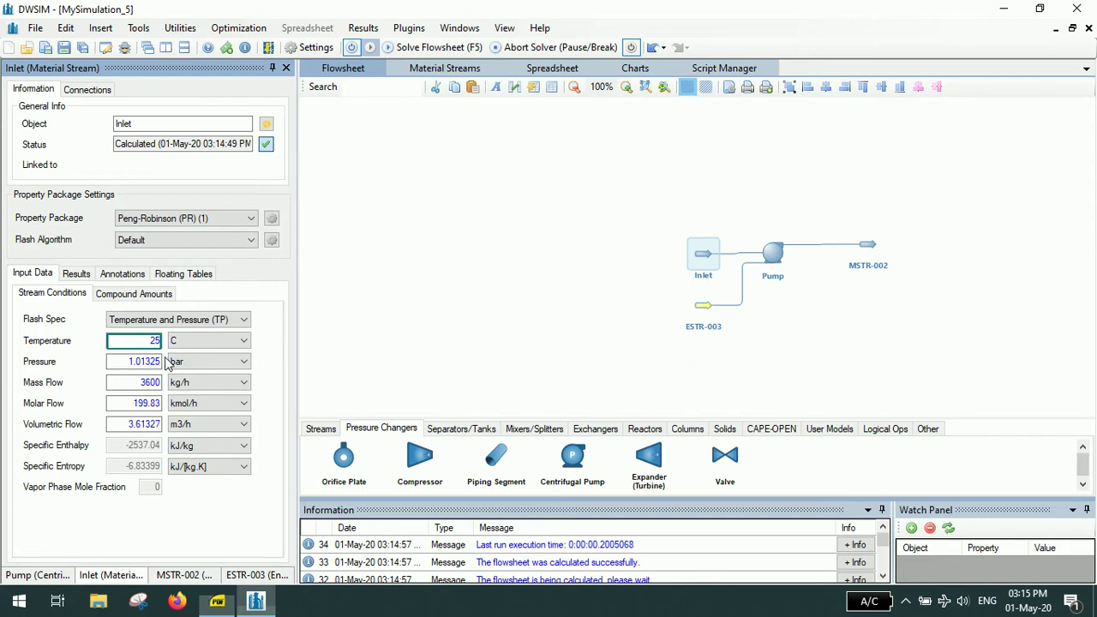
{"action": "left_click", "coordinate": [146, 341]}
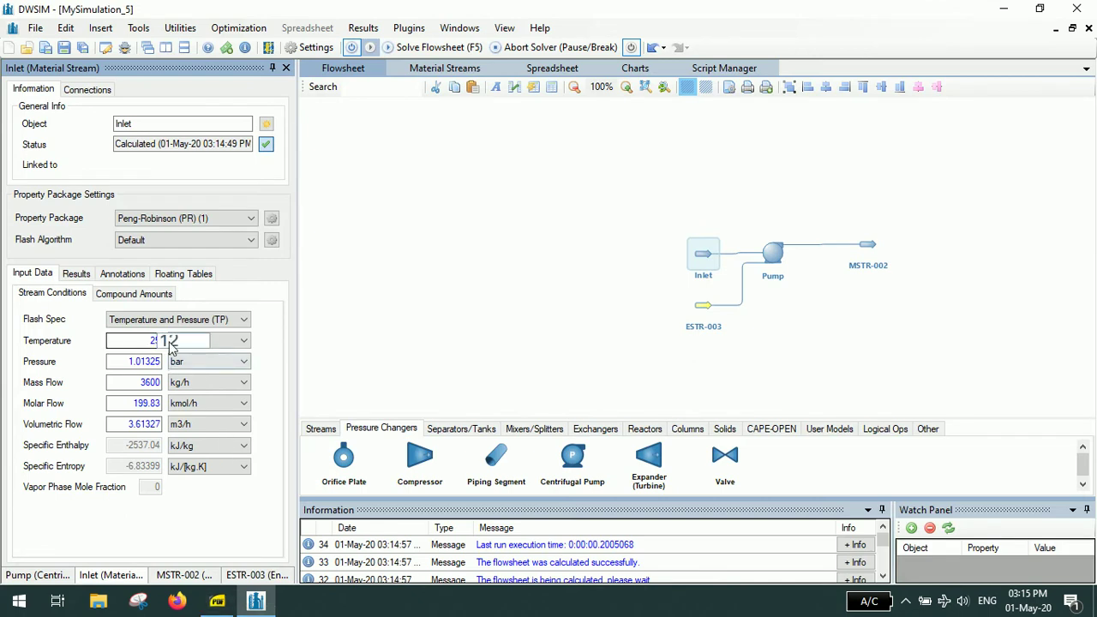
{"action": "key", "text": "BackSpace"}
{"action": "key", "text": "BackSpace"}
{"action": "type", "text": "120"}
{"action": "key", "text": "Return"}
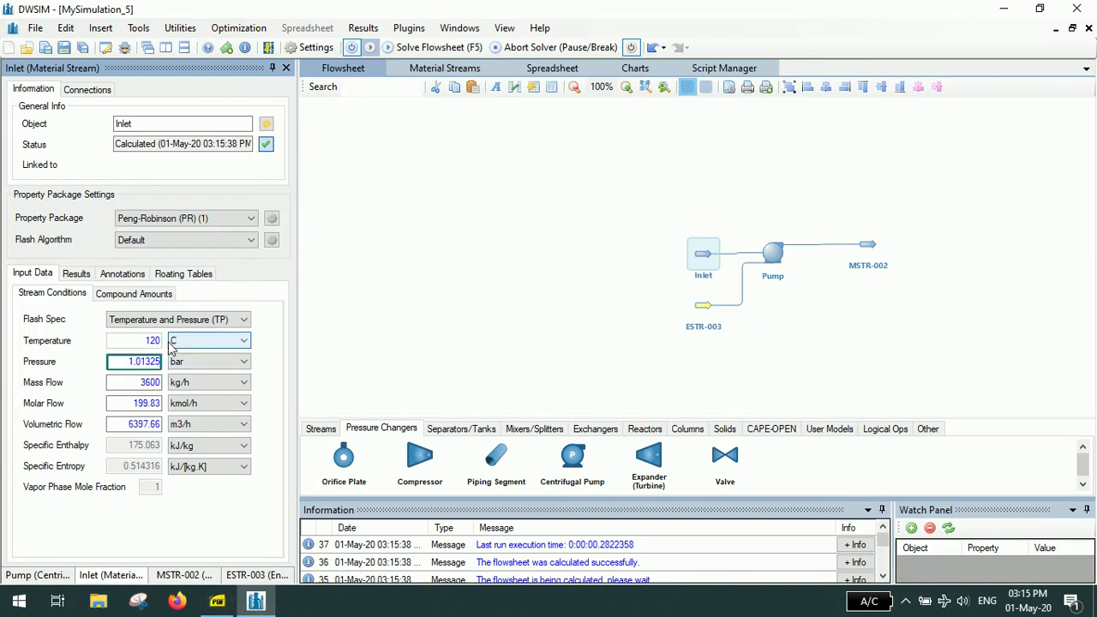
- Set the Inlet stream's pressure to 3 bar and its molar flow to 100 kmol/h
{"action": "double_click", "coordinate": [133, 364]}
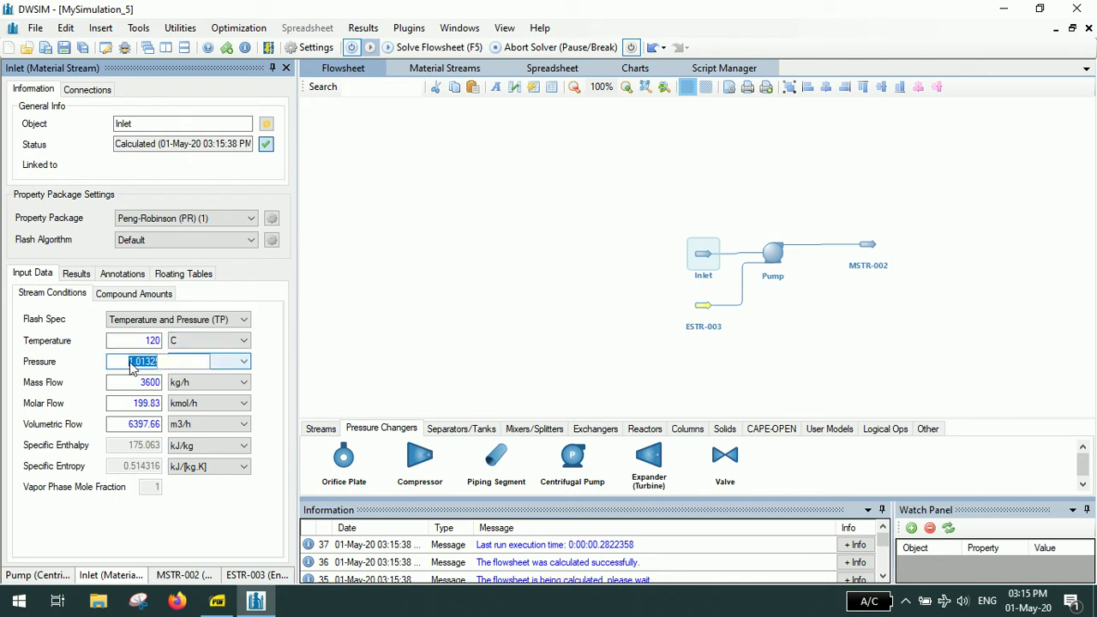
{"action": "type", "text": "3"}
{"action": "key", "text": "Return"}
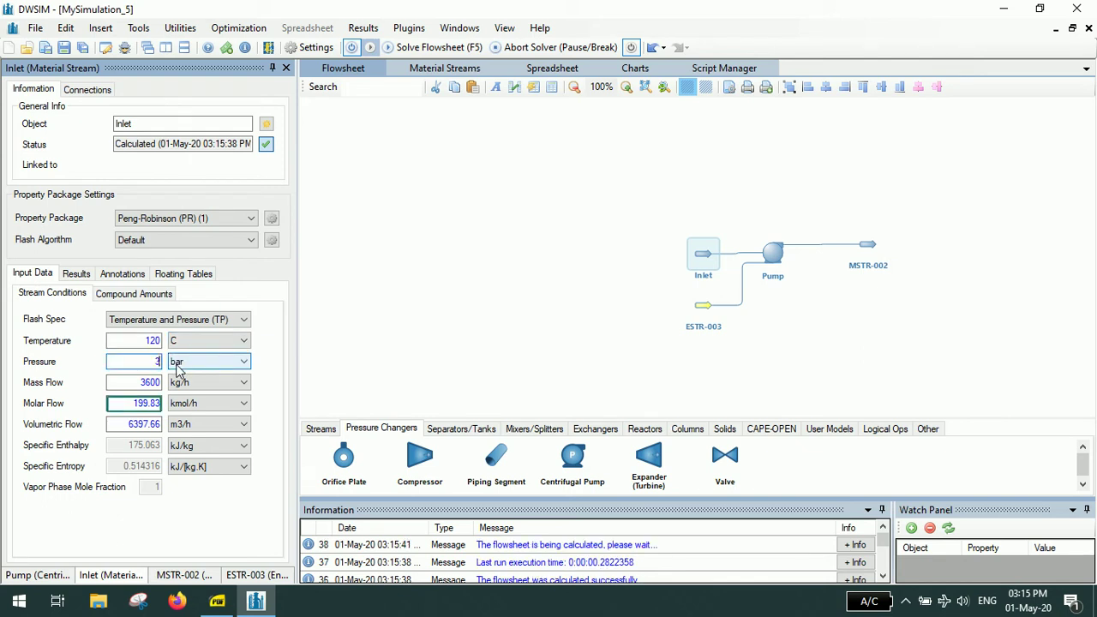
{"action": "left_click", "coordinate": [127, 404]}
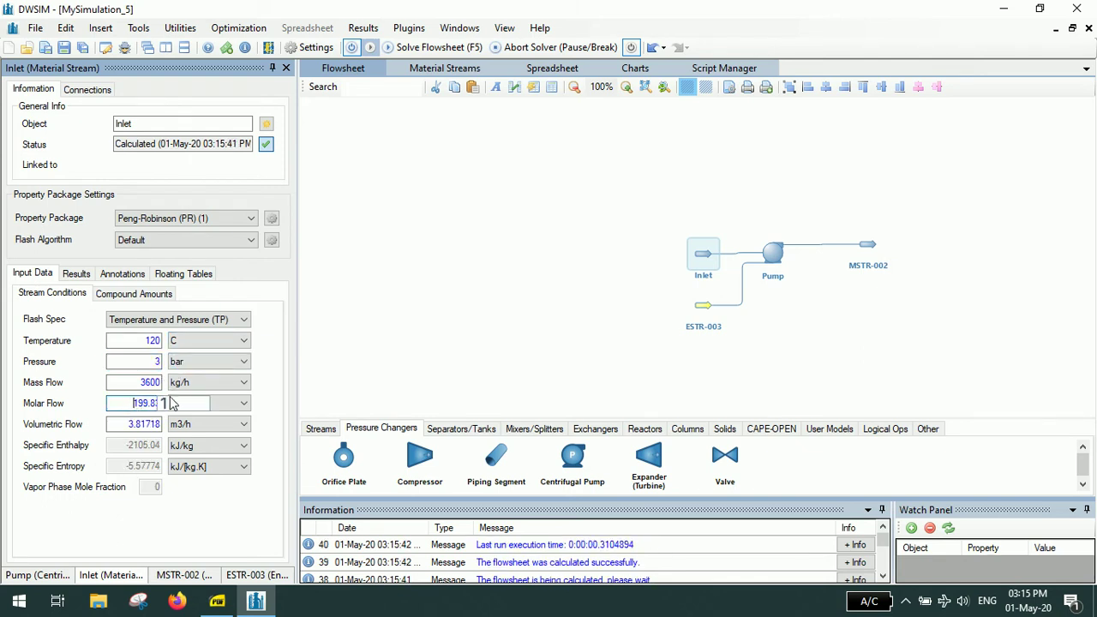
{"action": "type", "text": "100"}
{"action": "key", "text": "Return"}
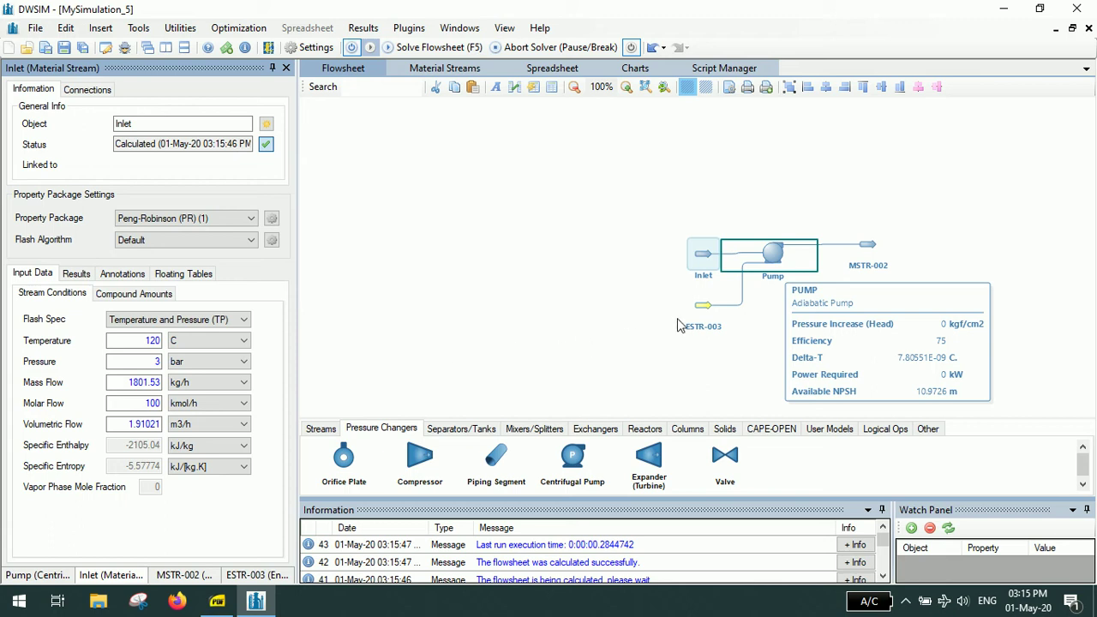
- Check the pump specifications in Pump.pdf and set the pump's calculation type to Outlet Pressure
{"action": "left_click", "coordinate": [771, 263]}
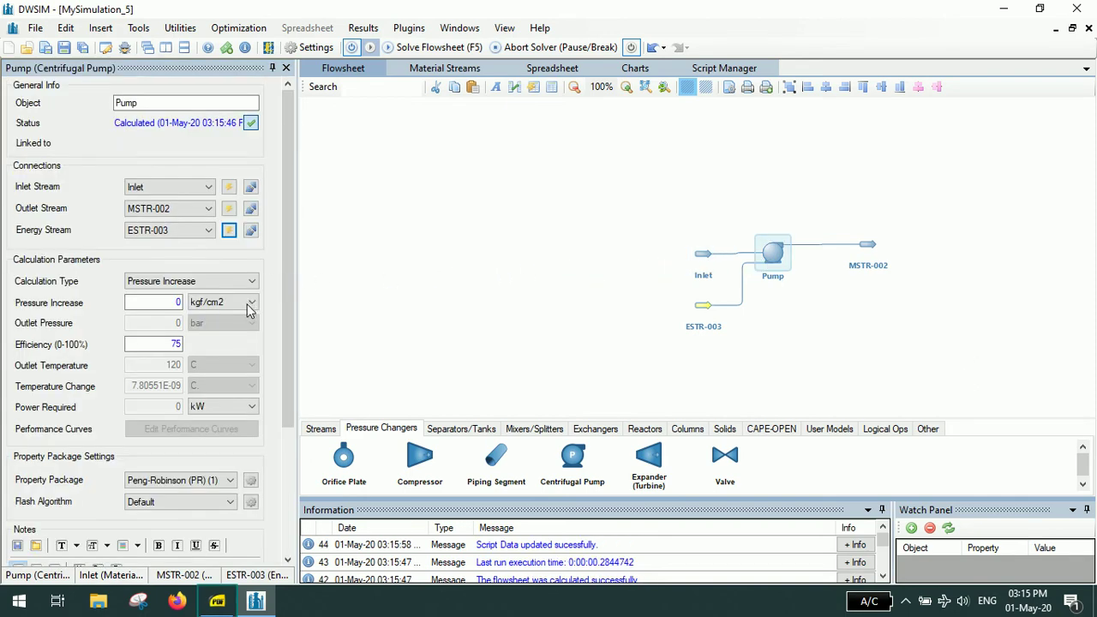
{"action": "left_click", "coordinate": [226, 600]}
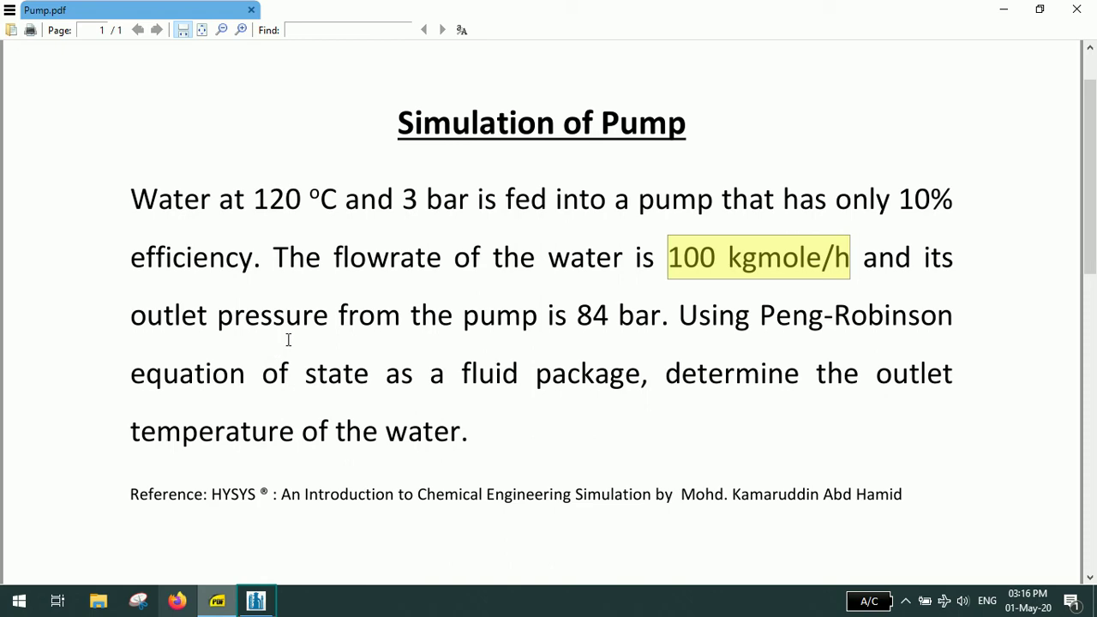
{"action": "left_click", "coordinate": [269, 604]}
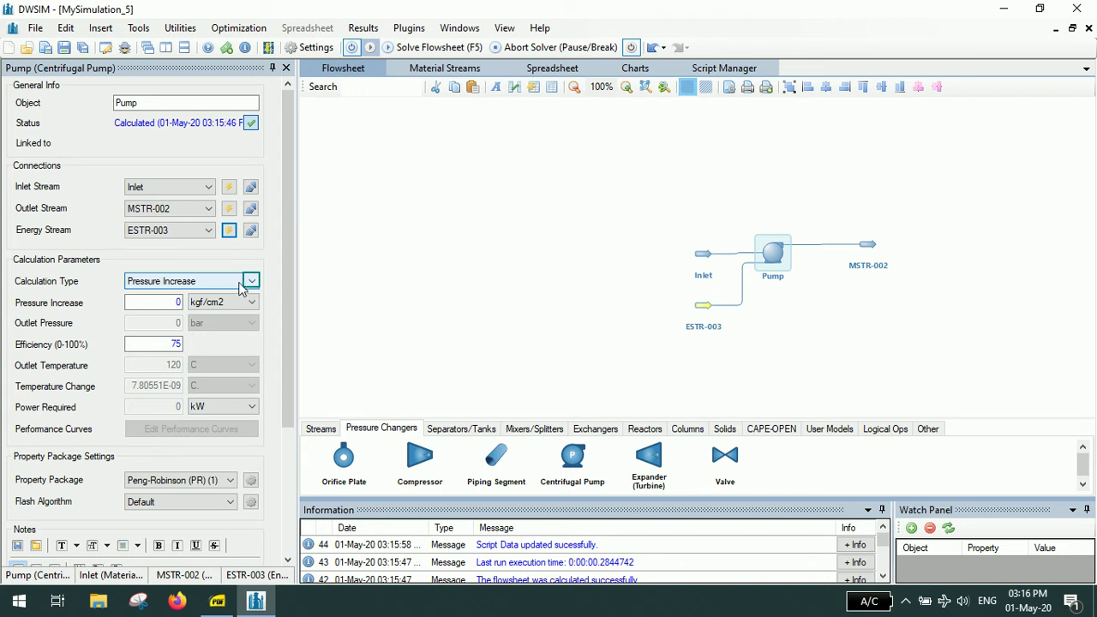
{"action": "left_click", "coordinate": [249, 284]}
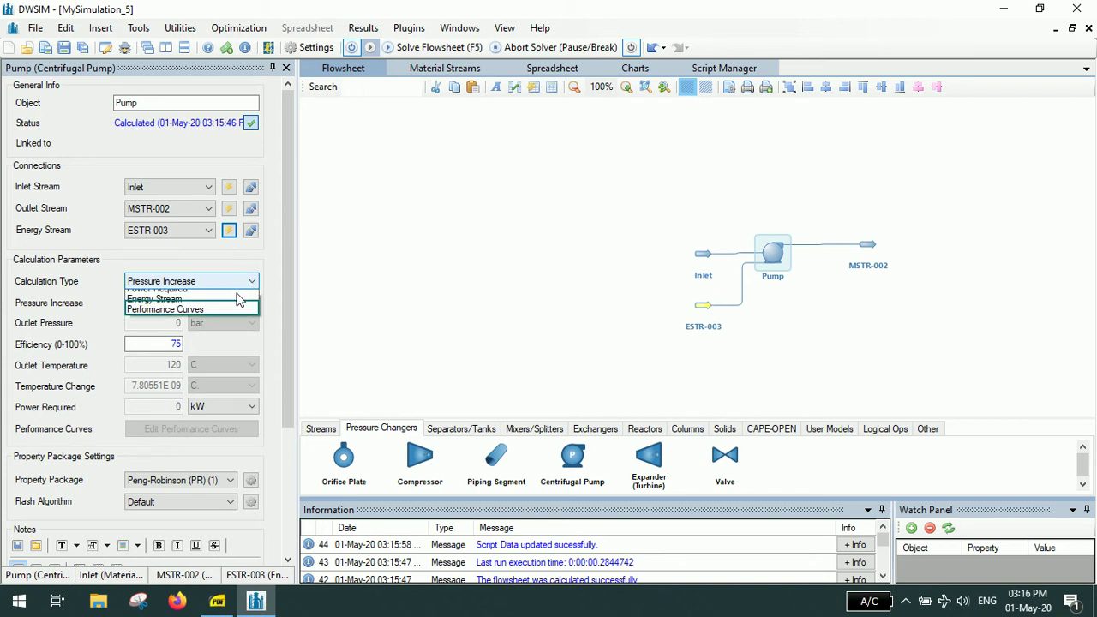
{"action": "scroll", "coordinate": [232, 306], "scroll_direction": "up", "scroll_amount": 1}
{"action": "left_click", "coordinate": [232, 307]}
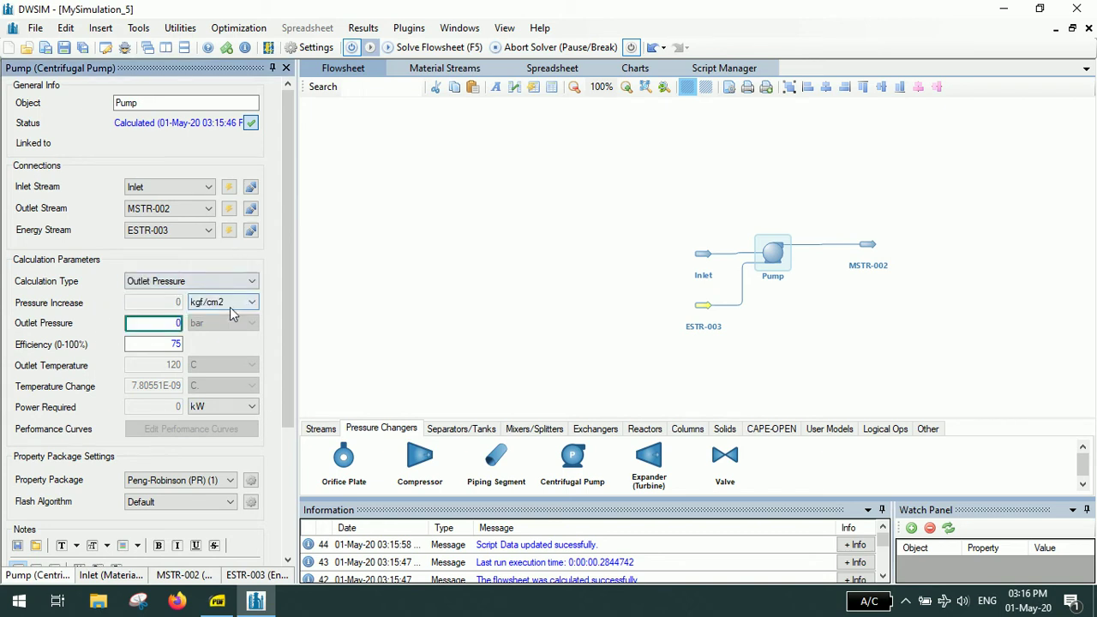
- Recheck the required discharge pressure in Pump.pdf and set the pump's outlet pressure to 84 bar
{"action": "double_click", "coordinate": [163, 328]}
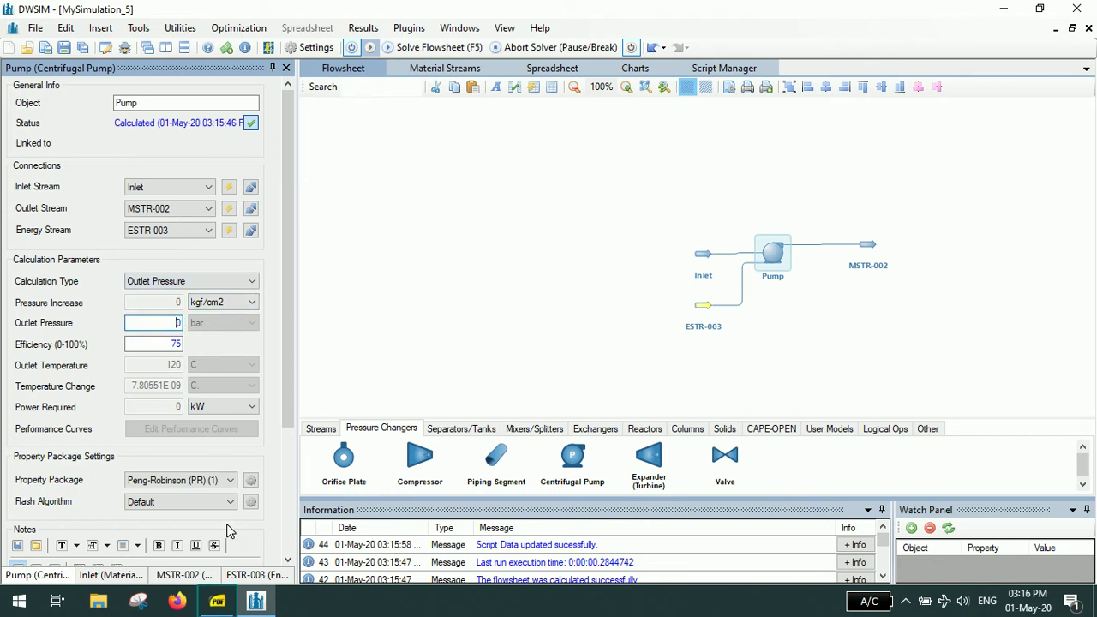
{"action": "key", "text": "alt+Tab"}
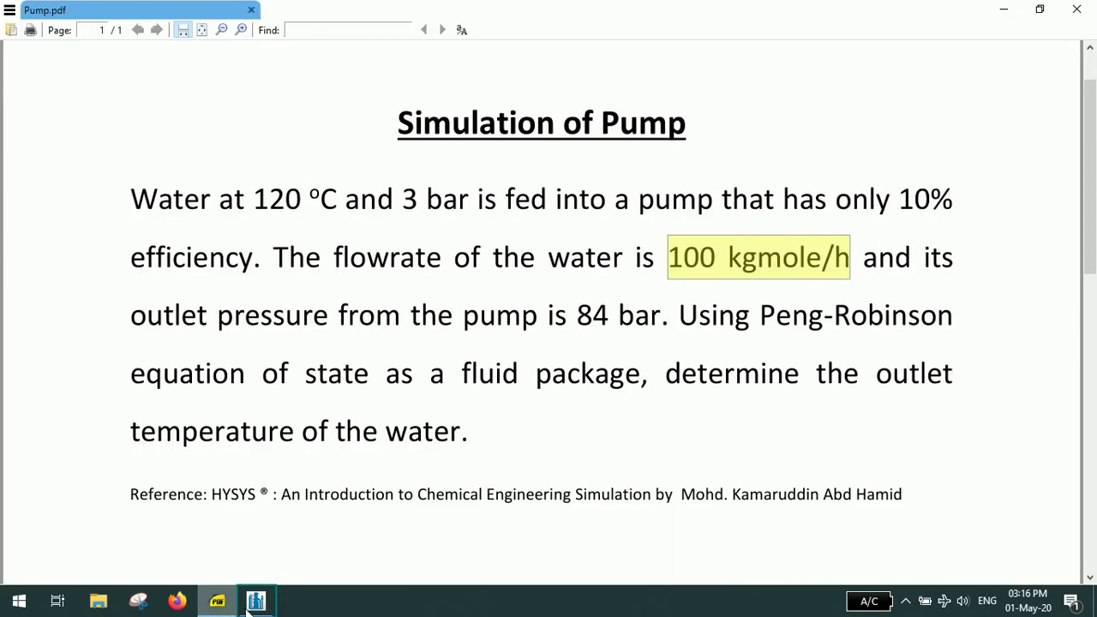
{"action": "left_click", "coordinate": [250, 605]}
{"action": "type", "text": "8"}
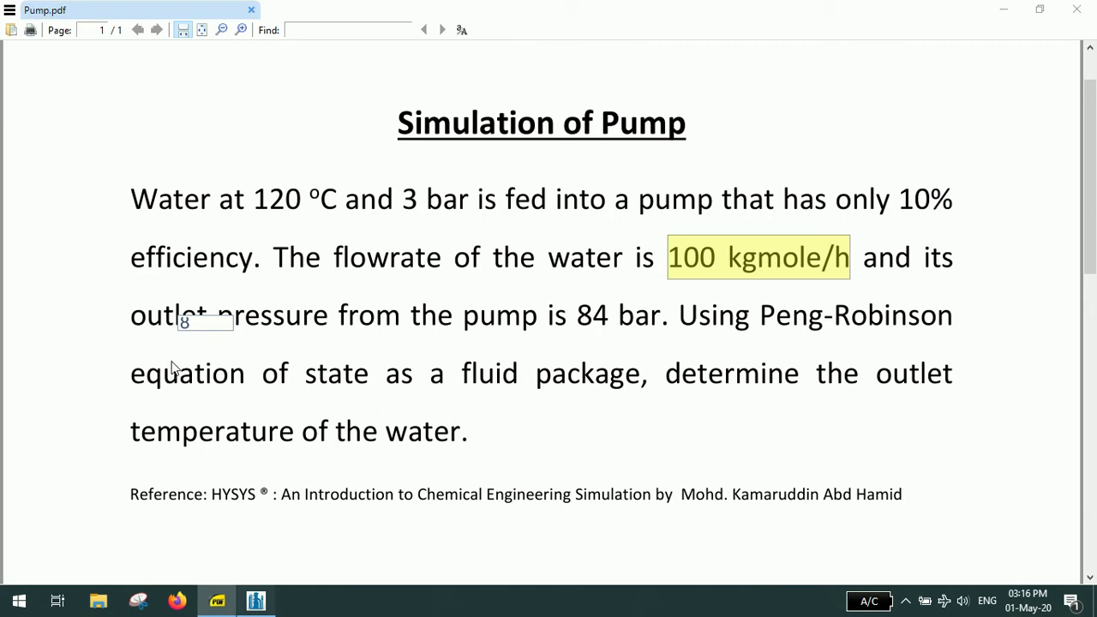
{"action": "type", "text": "4"}
{"action": "key", "text": "Return"}
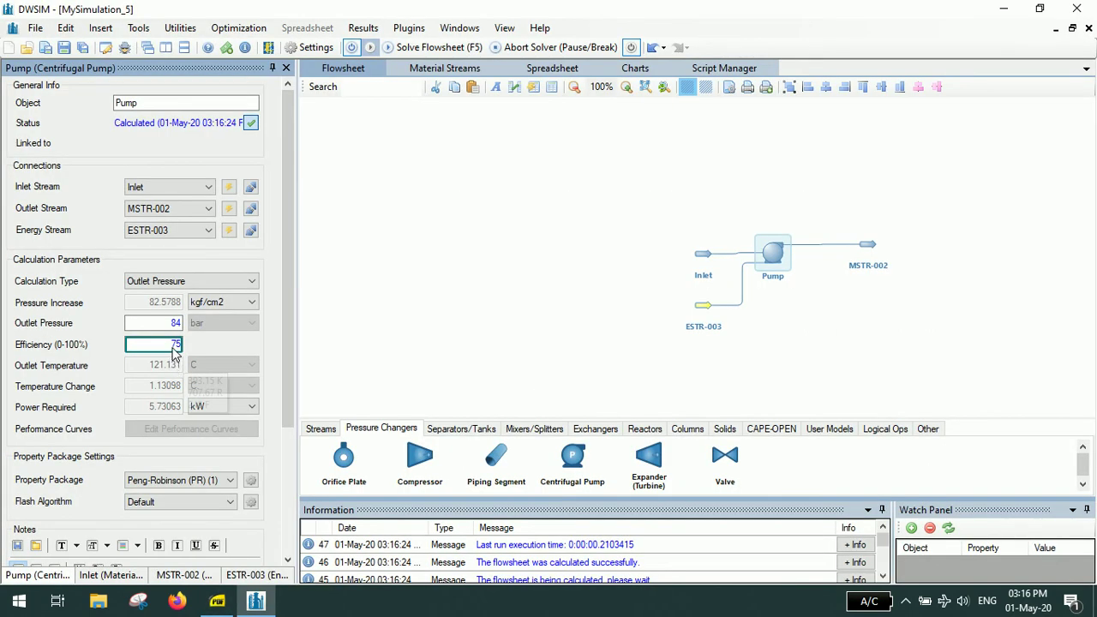
- Set the pump's efficiency to 10% and solve the flowsheet
{"action": "left_click", "coordinate": [174, 352]}
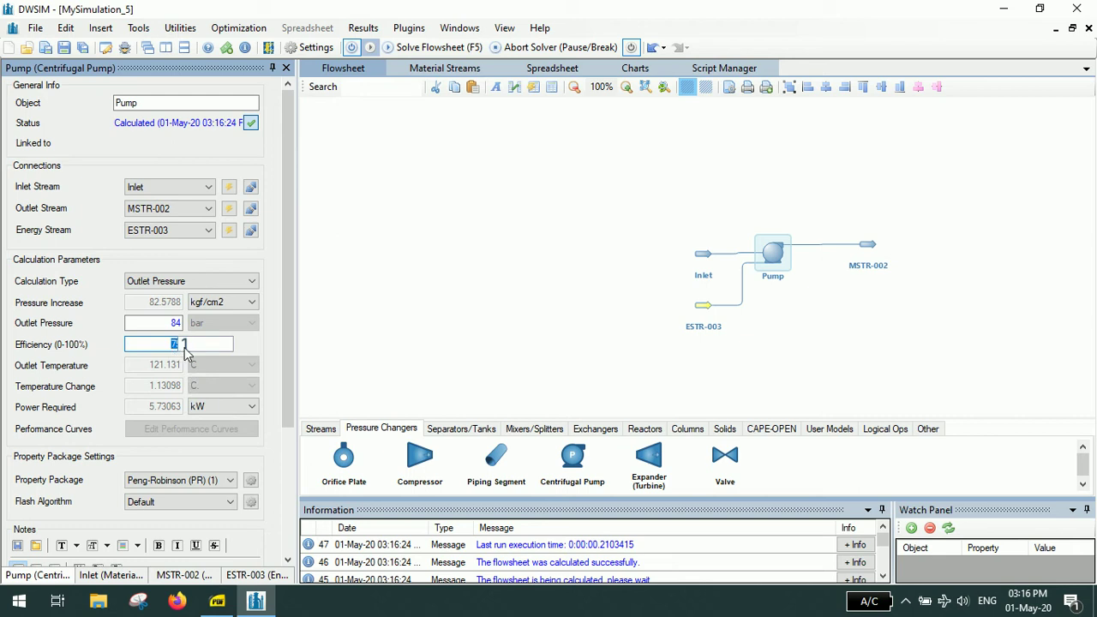
{"action": "type", "text": "10"}
{"action": "key", "text": "Return"}
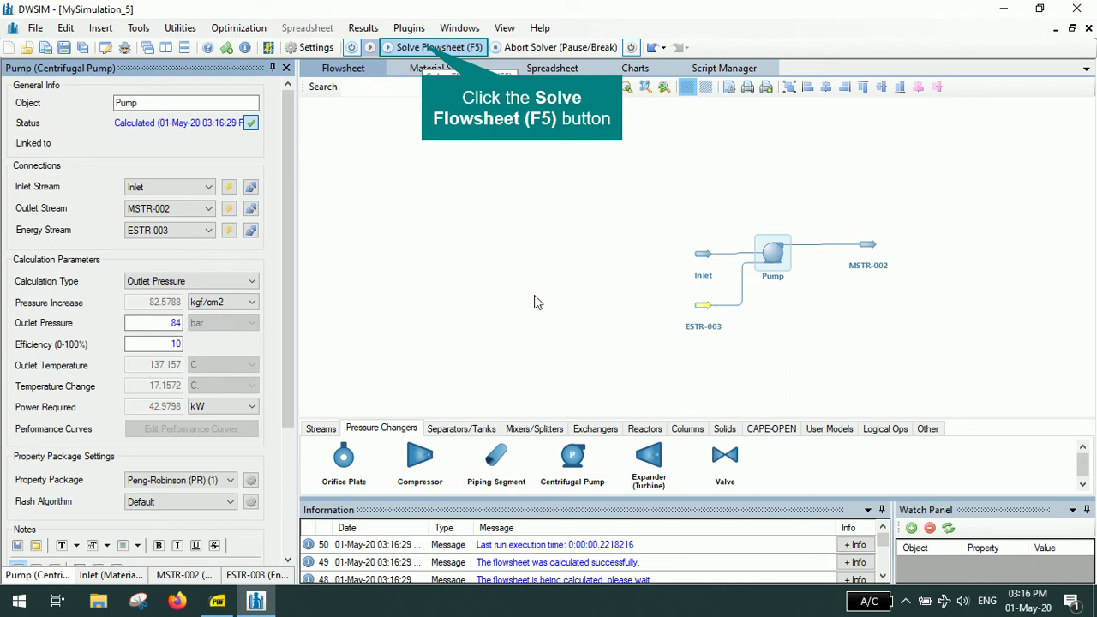
{"action": "left_click", "coordinate": [424, 49]}
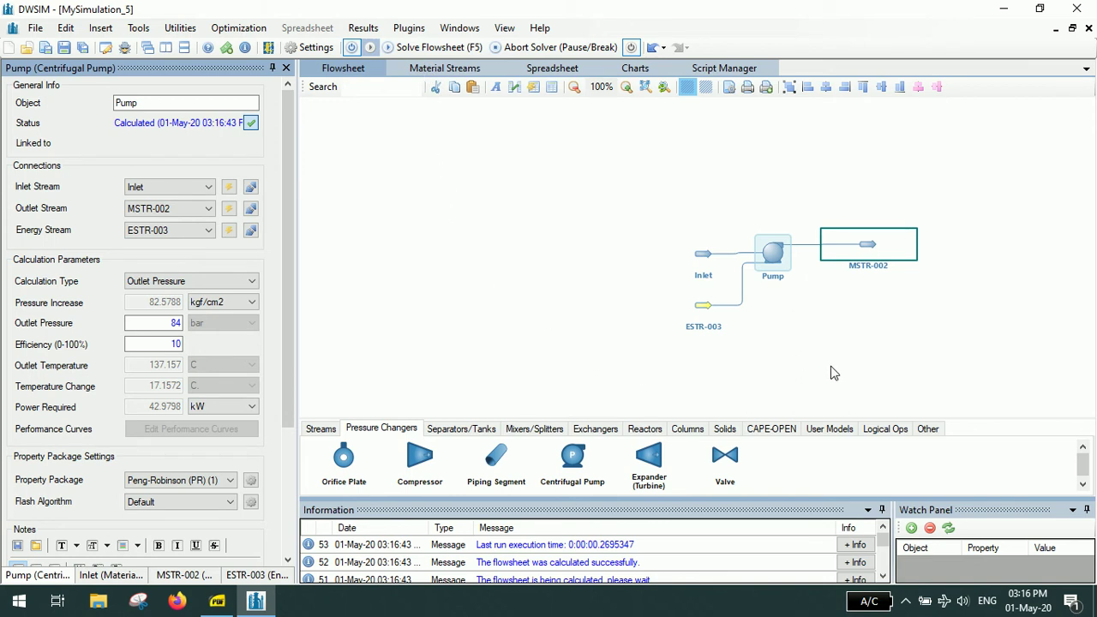
- Rename the pump's outlet material stream as Outlet
{"action": "left_click", "coordinate": [869, 246]}
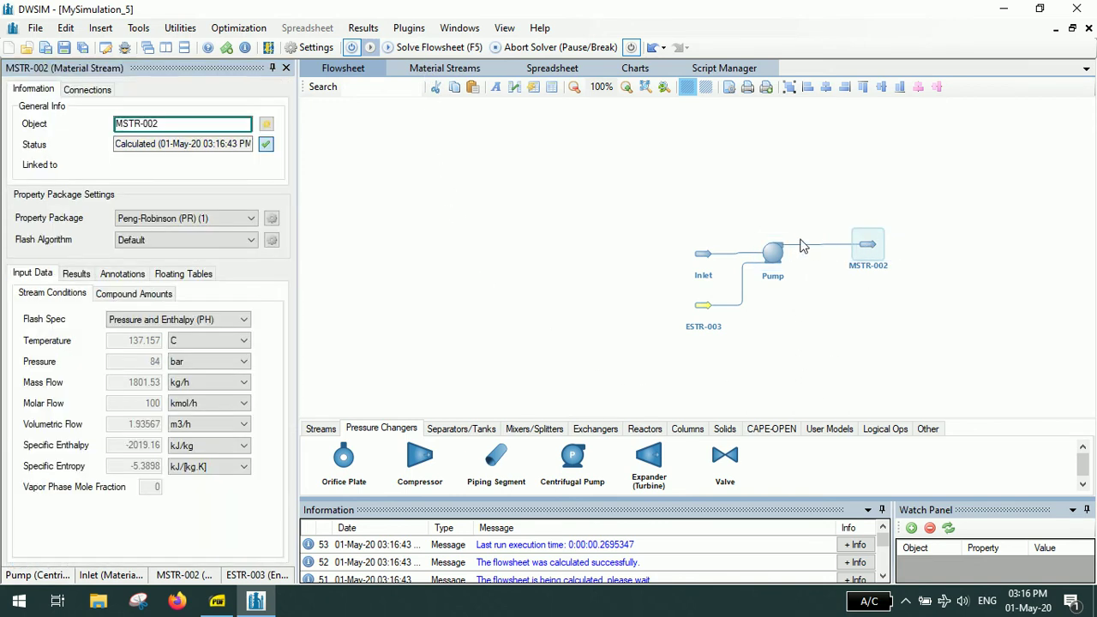
{"action": "left_click", "coordinate": [198, 127]}
{"action": "key", "text": "ctrl+a"}
{"action": "key", "text": "BackSpace"}
{"action": "type", "text": "O"}
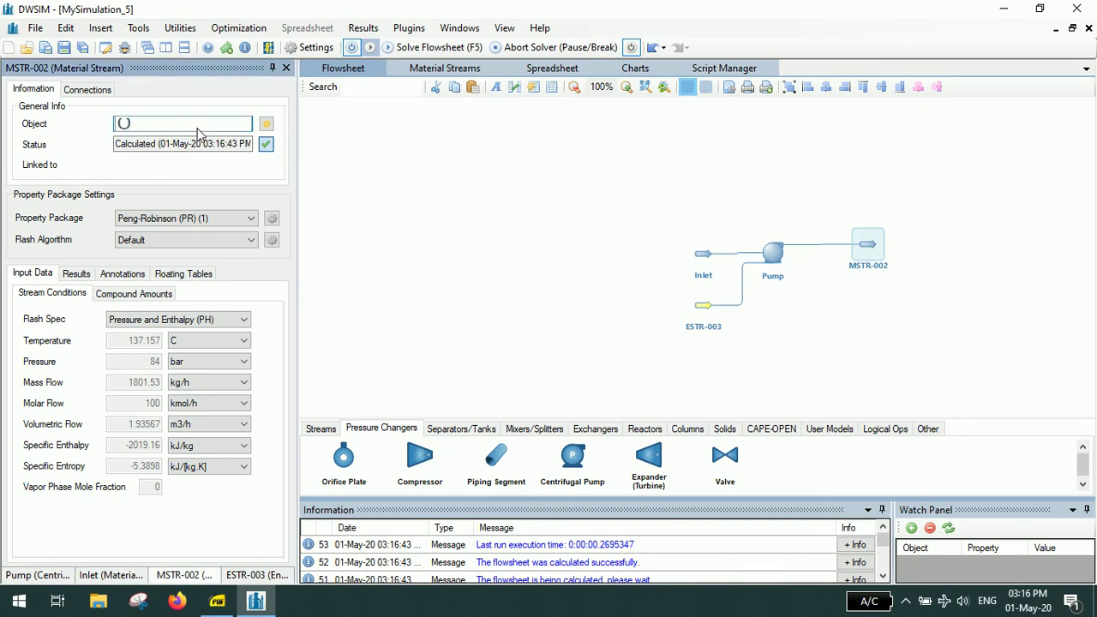
{"action": "type", "text": "utlet"}
{"action": "key", "text": "Return"}
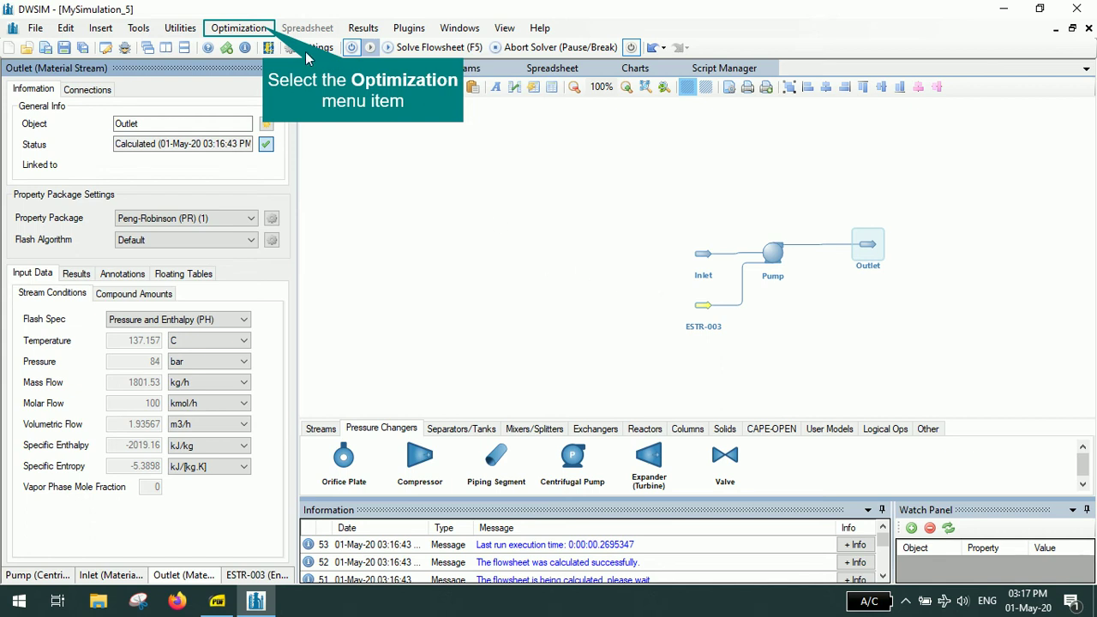
- Open the Sensitivity Analysis tool and create a new sensitivity case
{"action": "left_click", "coordinate": [264, 31]}
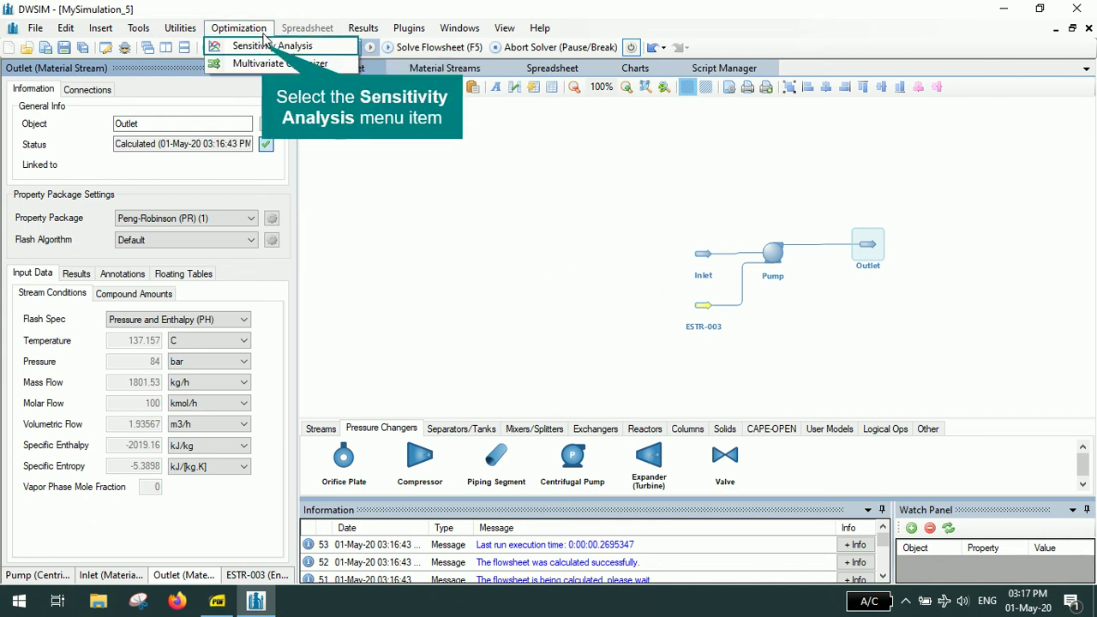
{"action": "left_click", "coordinate": [267, 47]}
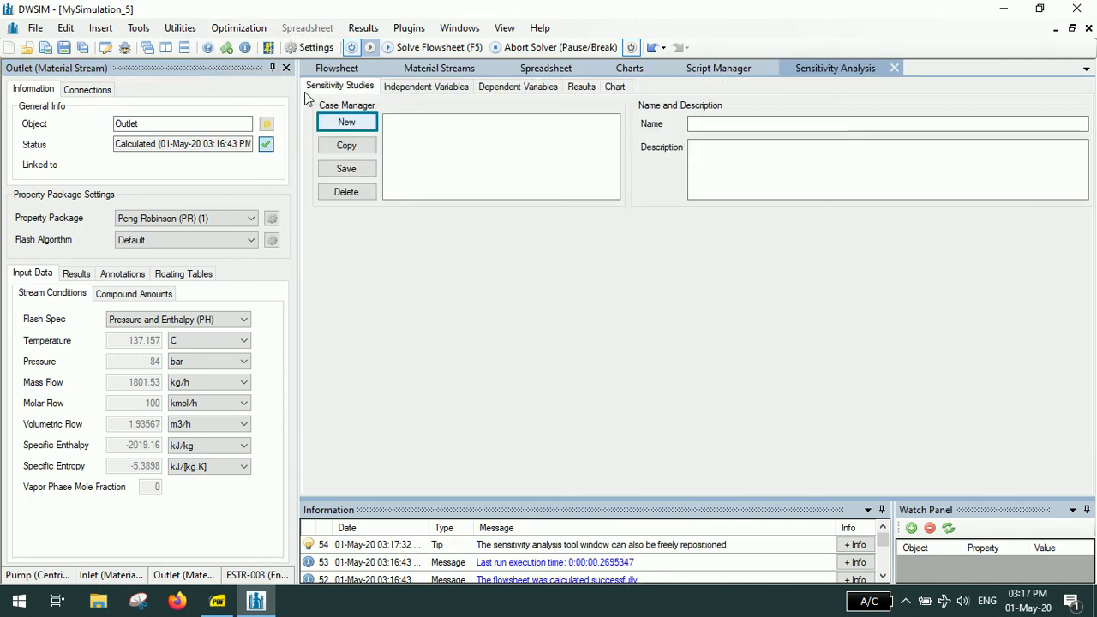
{"action": "left_click", "coordinate": [332, 125]}
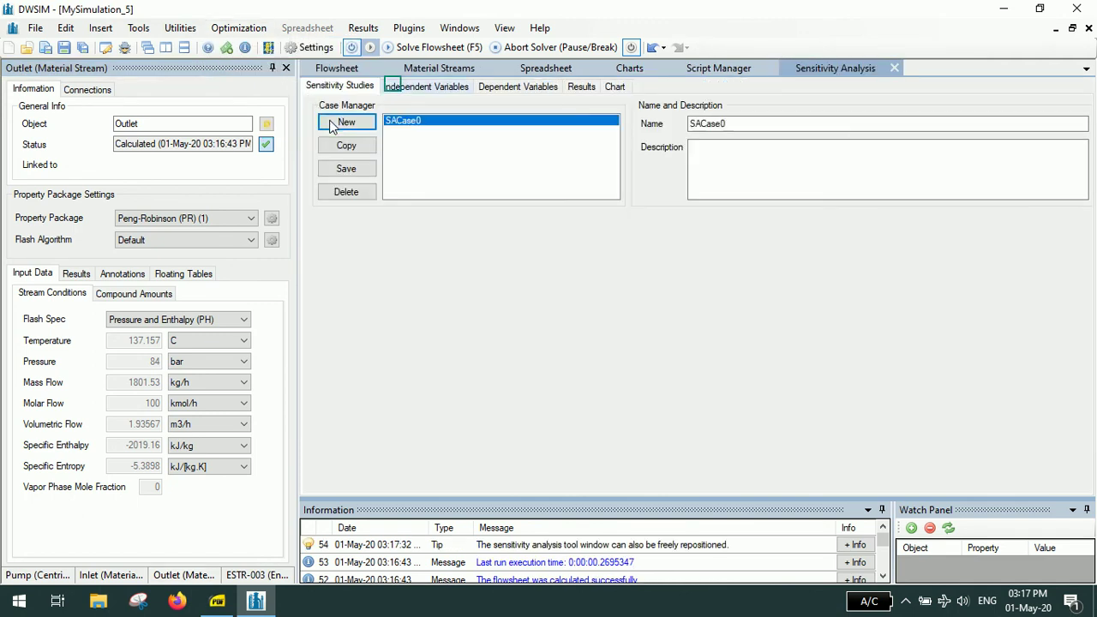
- Define the first independent variable of the sensitivity case as the Pump's Efficiency
{"action": "left_click", "coordinate": [393, 89]}
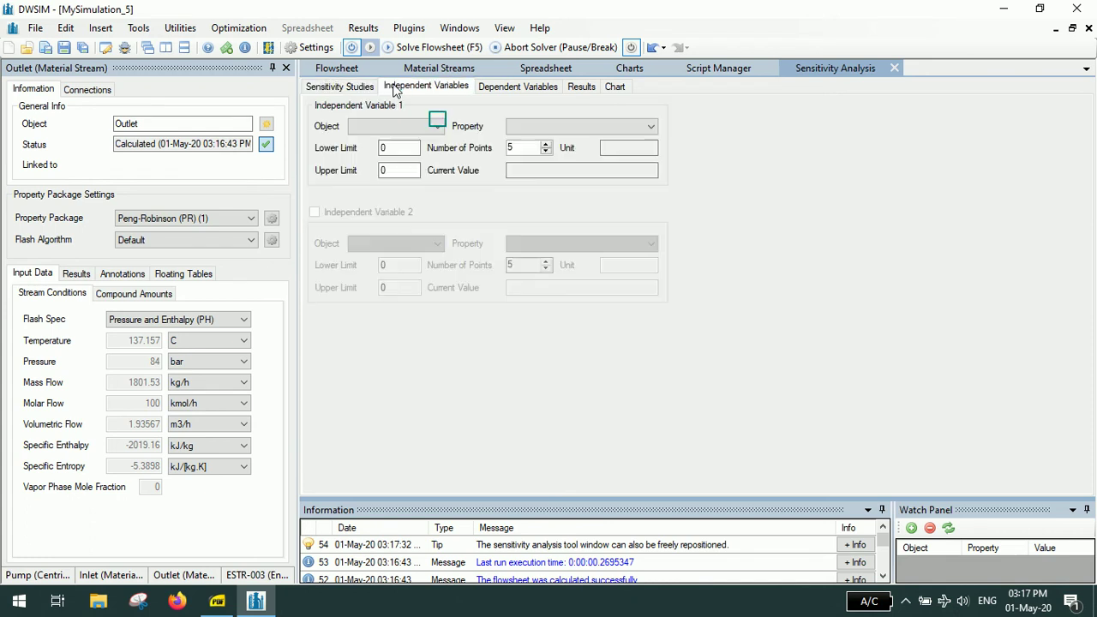
{"action": "left_click", "coordinate": [437, 125]}
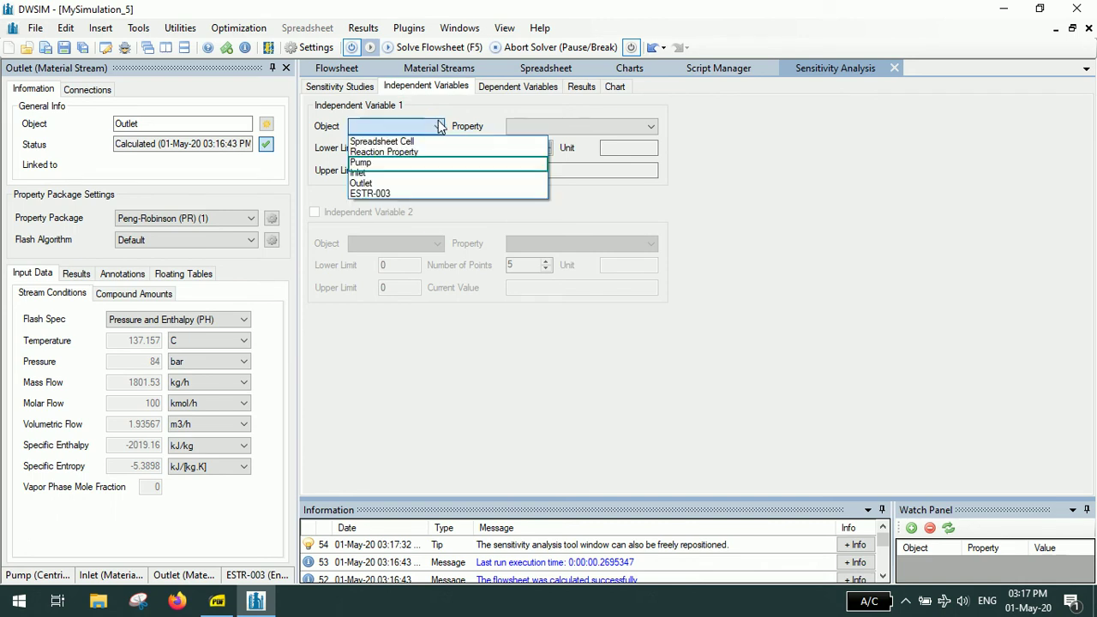
{"action": "left_click", "coordinate": [422, 163]}
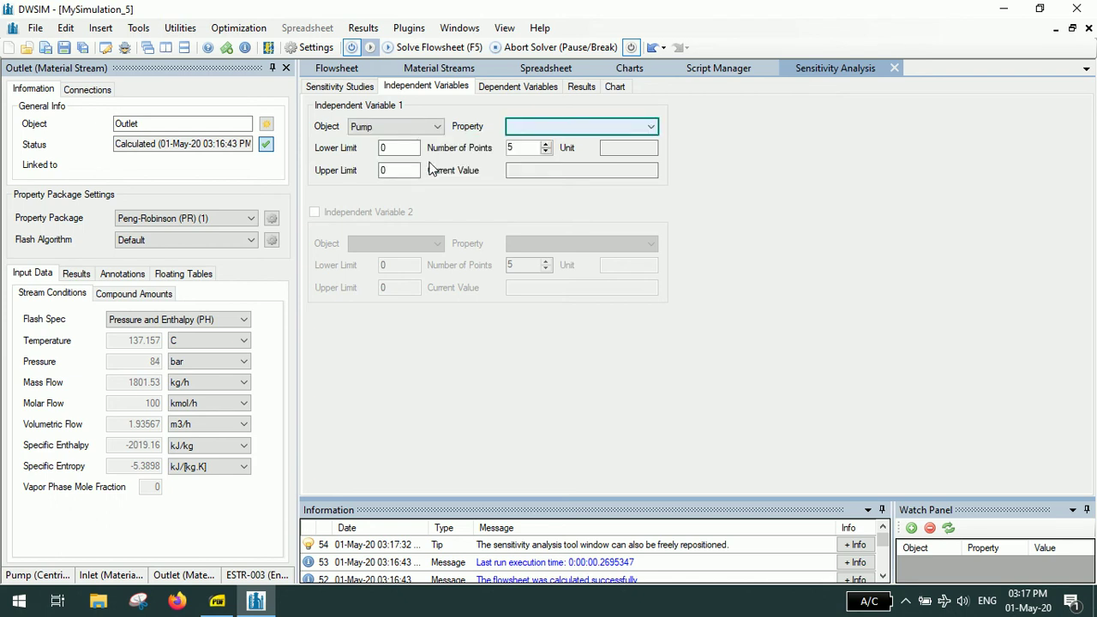
{"action": "left_click", "coordinate": [579, 129]}
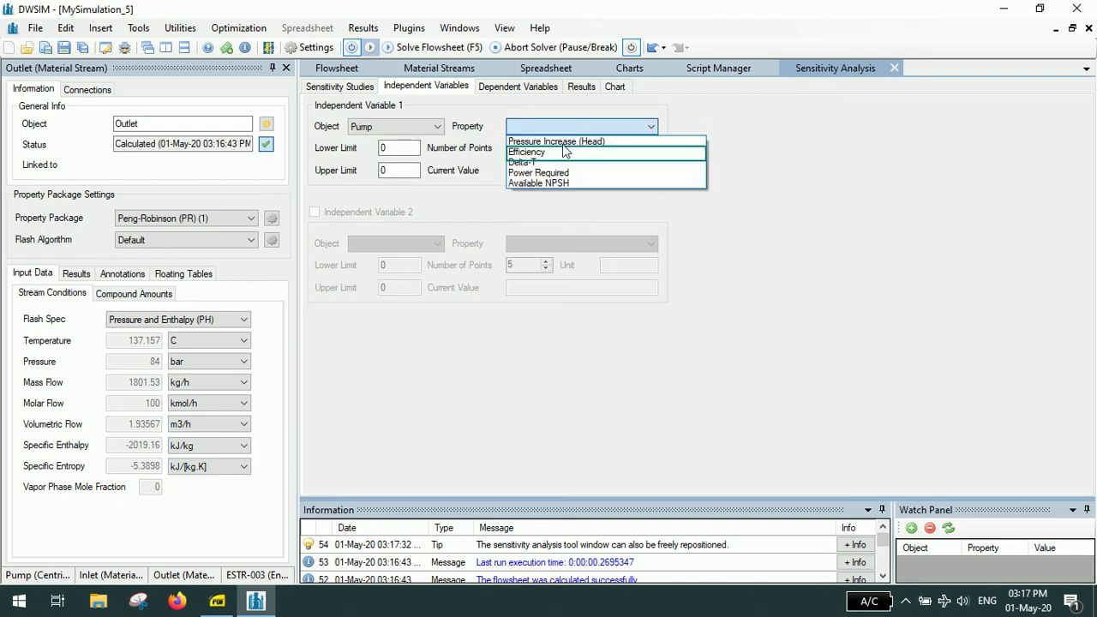
- Set the efficiency range from a lower limit of 10 to an upper limit of 80 with 8 points
{"action": "left_click", "coordinate": [395, 151]}
{"action": "type", "text": "10"}
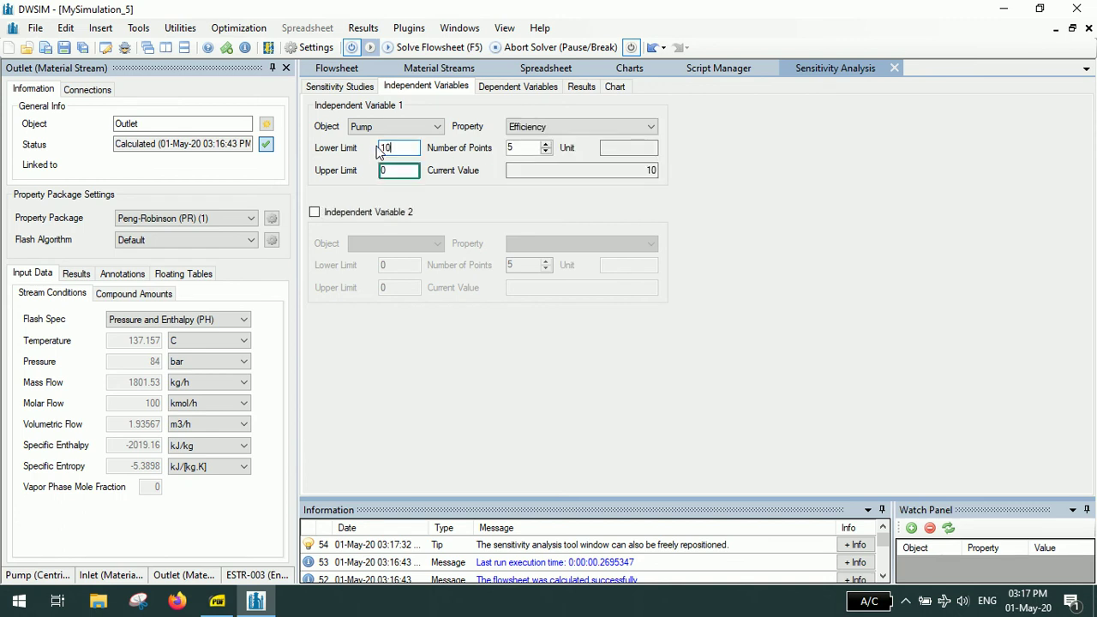
{"action": "left_click", "coordinate": [388, 173]}
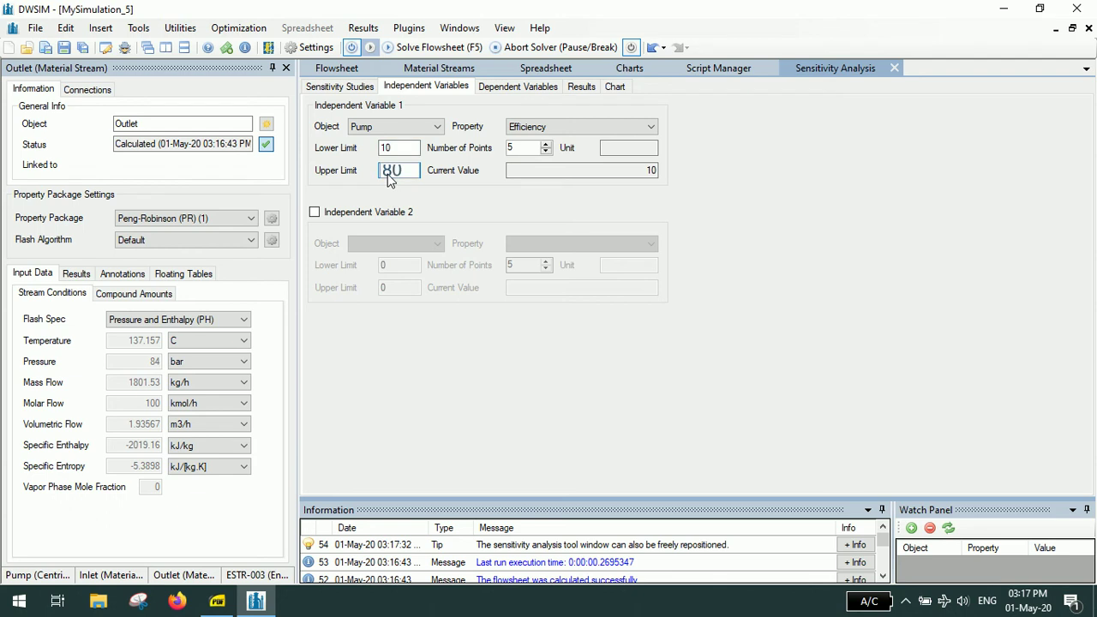
{"action": "key", "text": "Tab"}
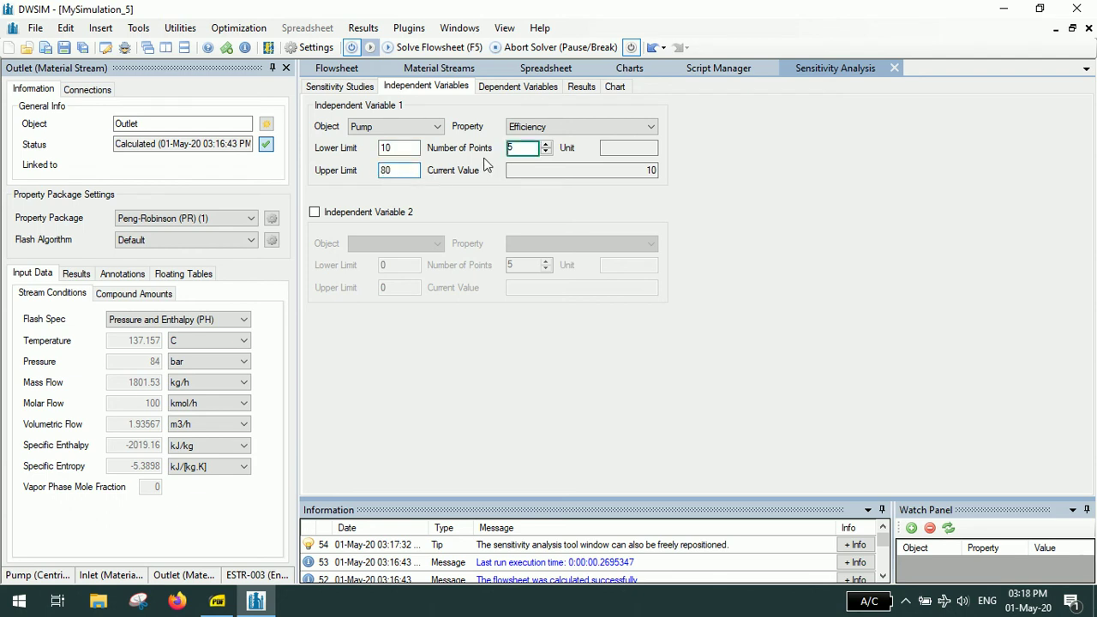
{"action": "key", "text": "BackSpace"}
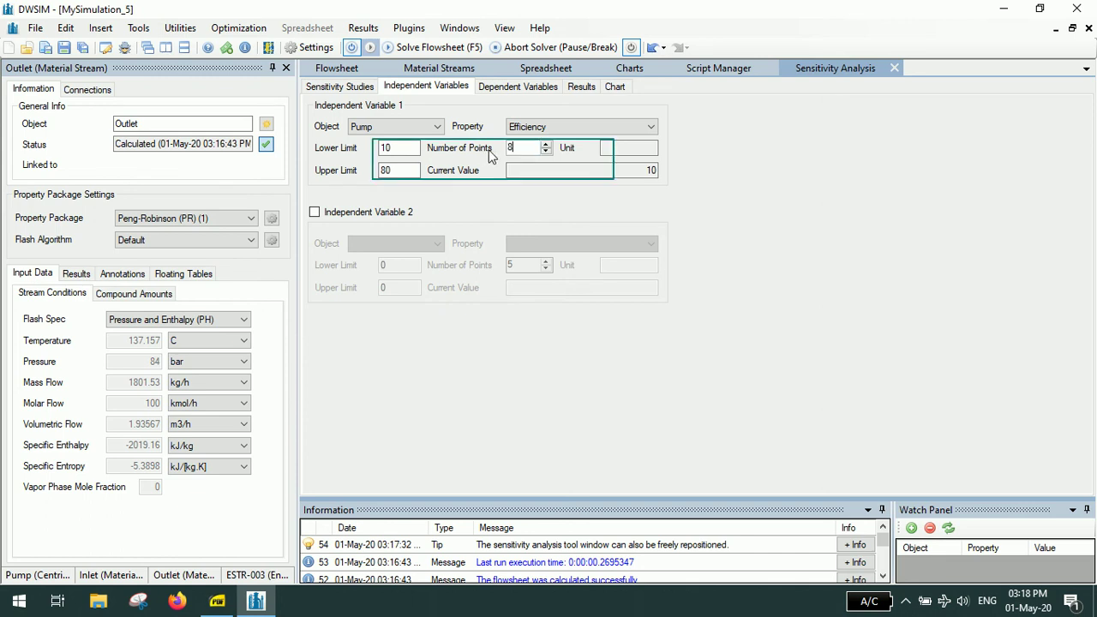
- Add a dependent variable to the sensitivity case, using the Outlet stream's Temperature property
{"action": "left_click", "coordinate": [513, 88]}
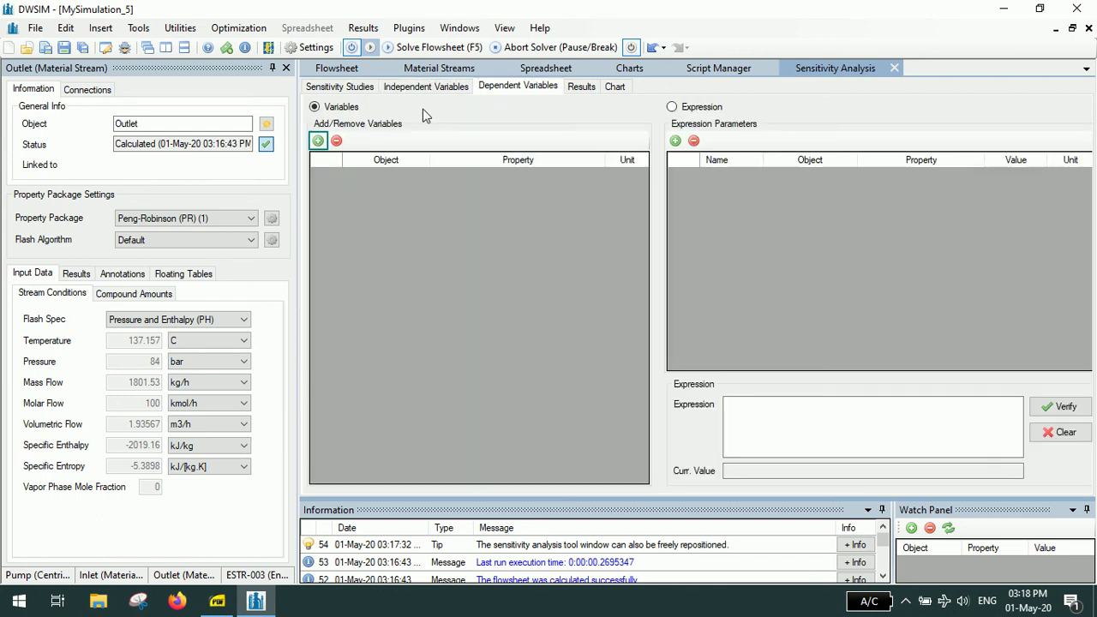
{"action": "left_click", "coordinate": [318, 140]}
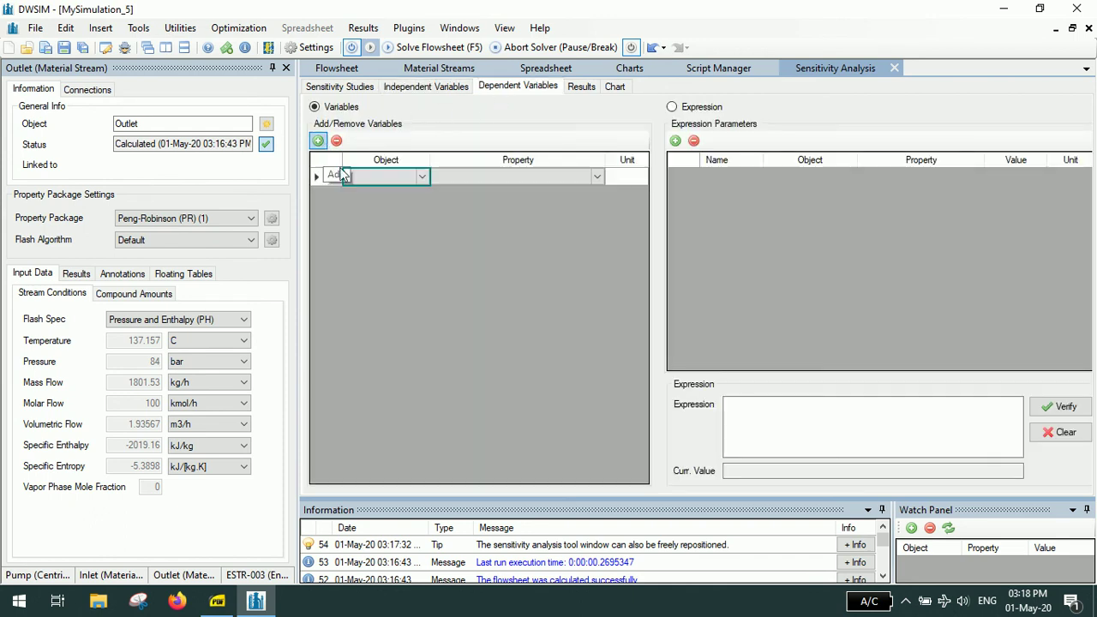
{"action": "left_click", "coordinate": [422, 175]}
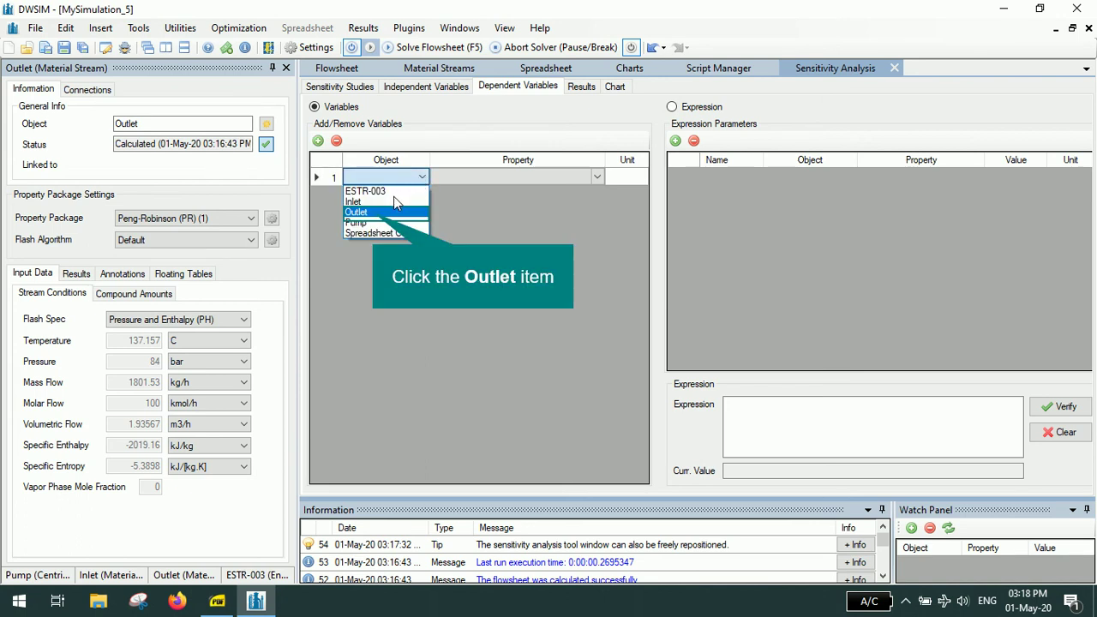
{"action": "left_click", "coordinate": [375, 215]}
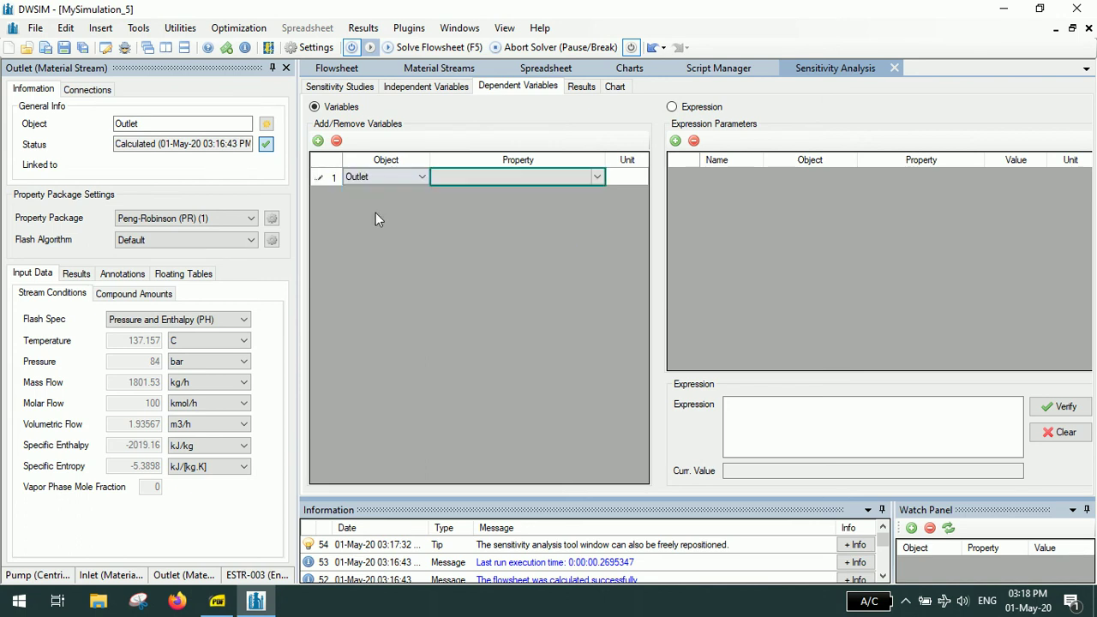
{"action": "left_click", "coordinate": [536, 183]}
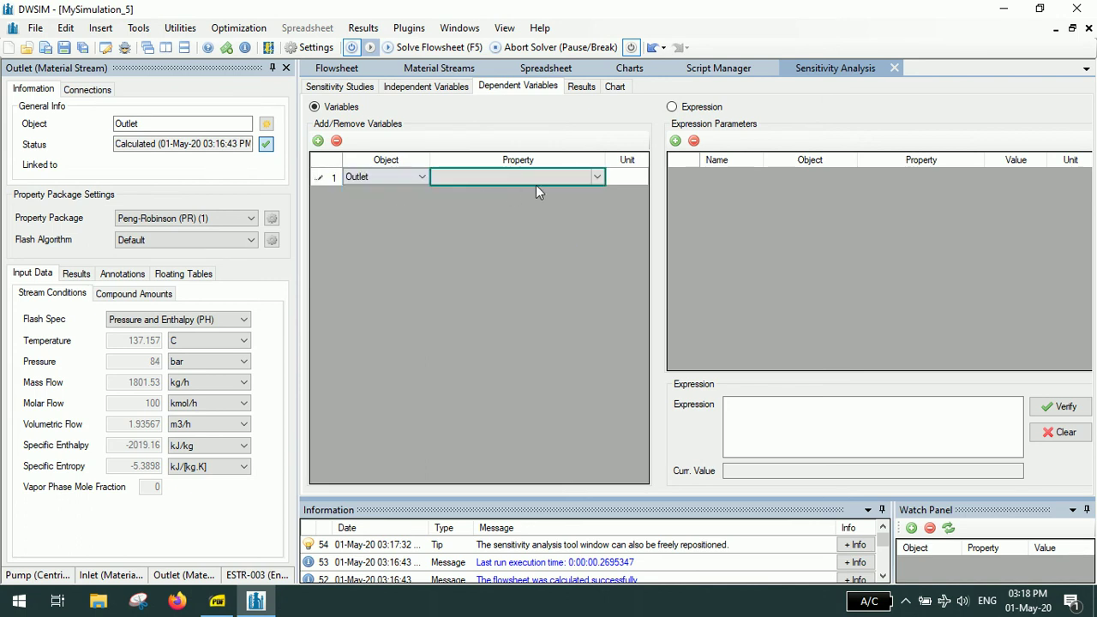
{"action": "left_click", "coordinate": [596, 178]}
{"action": "scroll", "coordinate": [563, 372], "scroll_direction": "down", "scroll_amount": 2}
{"action": "scroll", "coordinate": [563, 372], "scroll_direction": "down", "scroll_amount": 20}
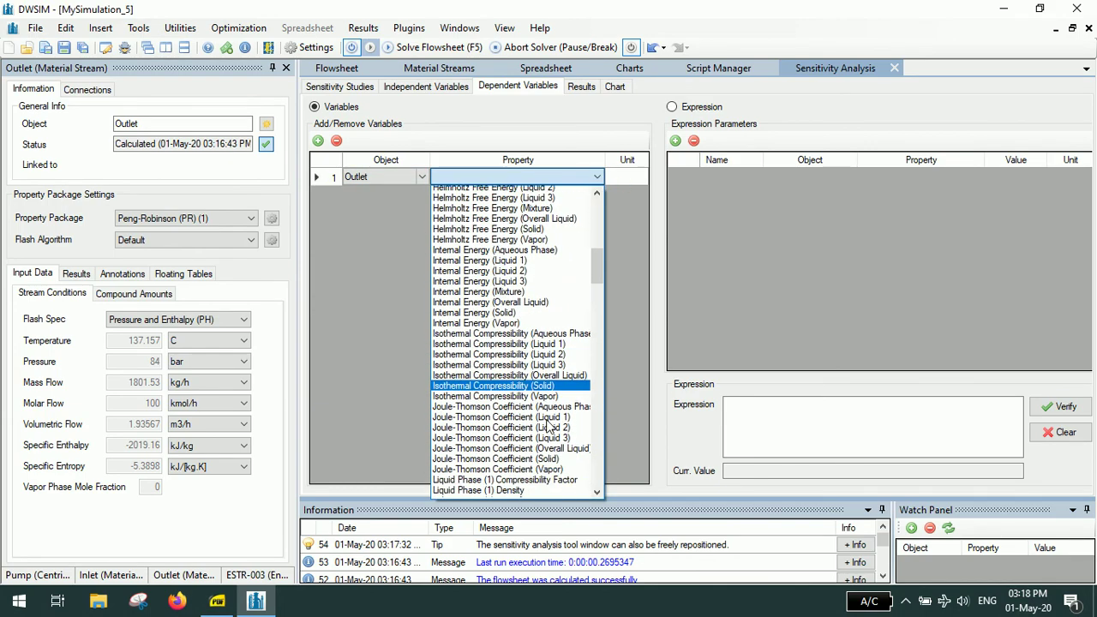
{"action": "scroll", "coordinate": [556, 447], "scroll_direction": "down", "scroll_amount": 20}
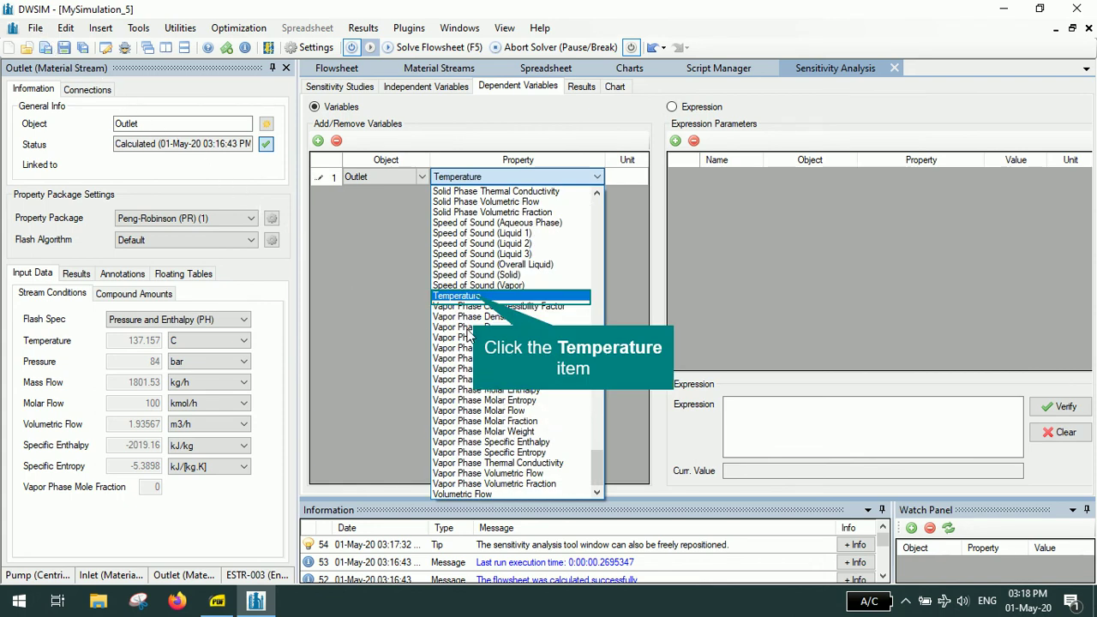
{"action": "left_click", "coordinate": [477, 295]}
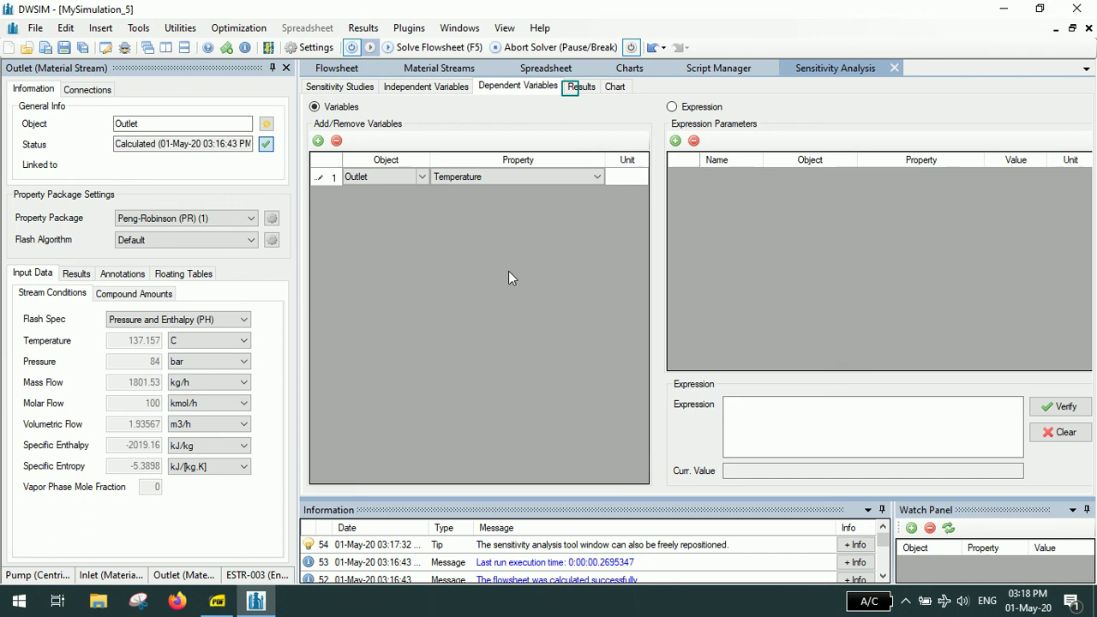
- Run the sensitivity analysis and draw the chart of Outlet temperature against Pump efficiency
{"action": "left_click", "coordinate": [577, 89]}
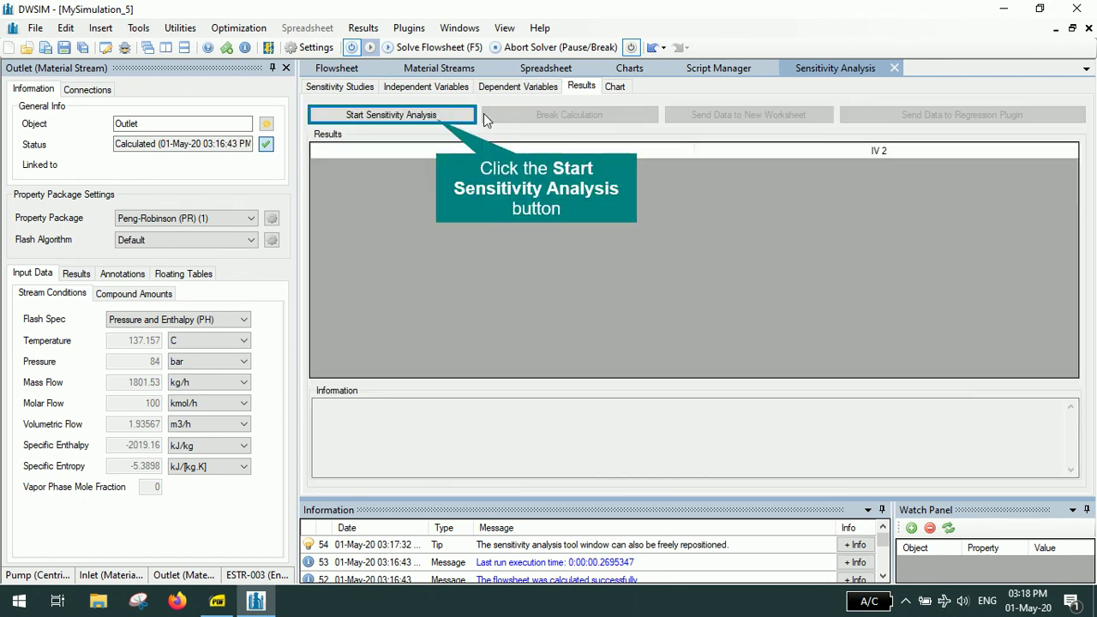
{"action": "left_click", "coordinate": [437, 120]}
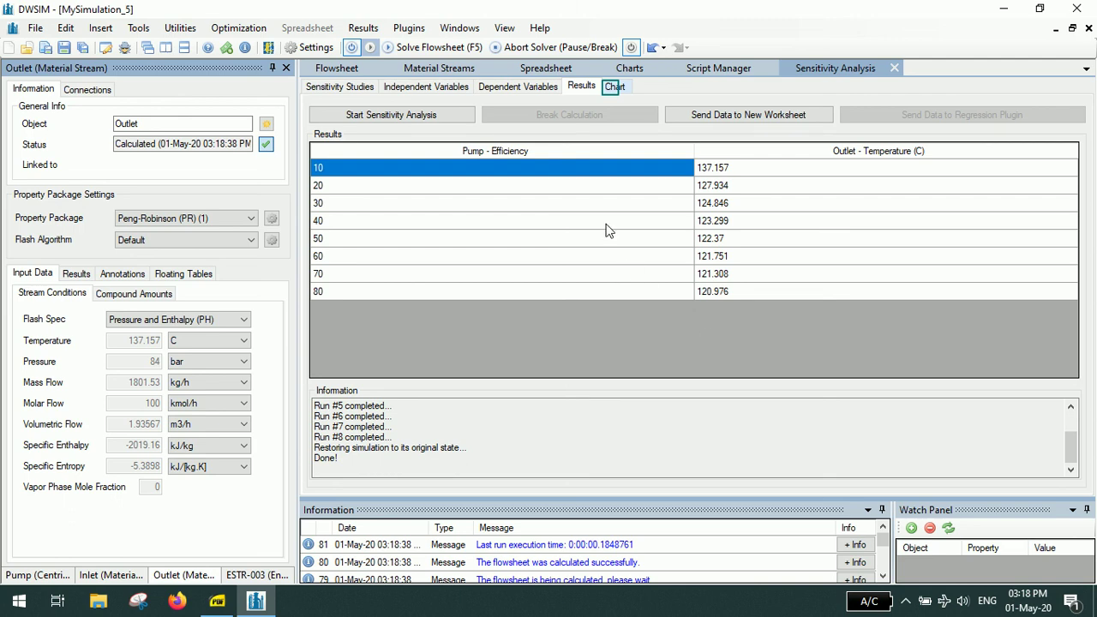
{"action": "left_click", "coordinate": [614, 86]}
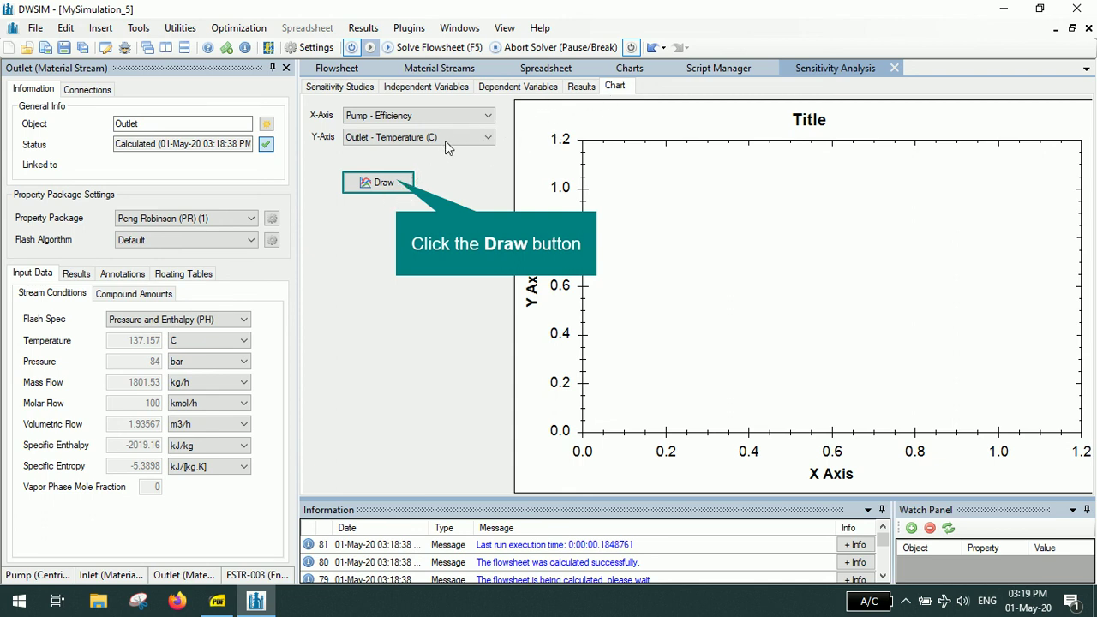
{"action": "left_click", "coordinate": [402, 183]}
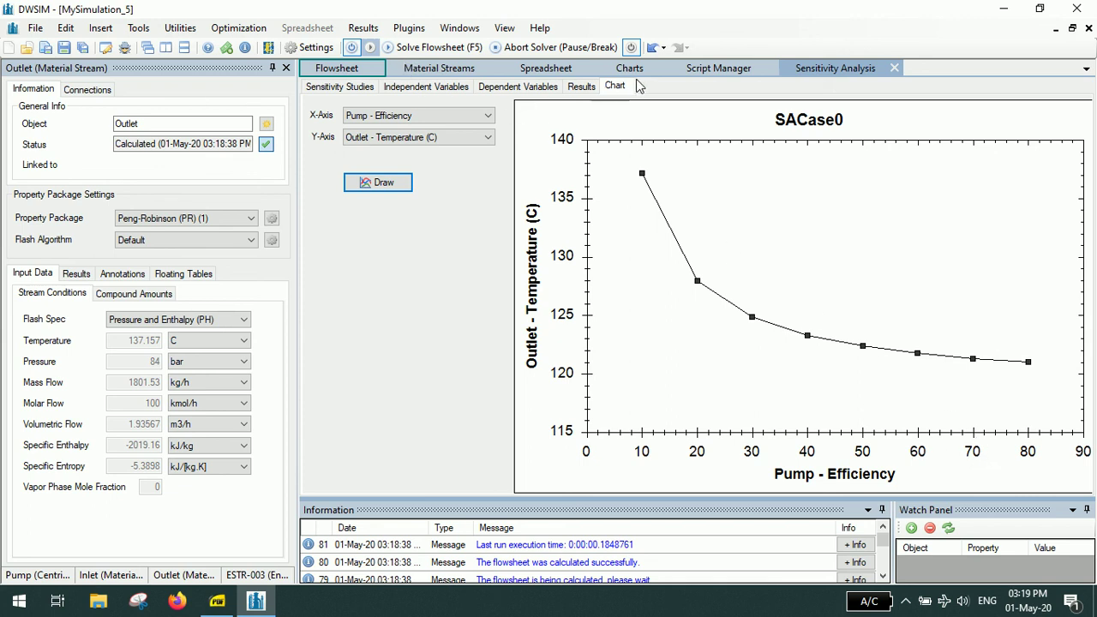
- Return to the flowsheet and review the Pump's calculation parameters and property package settings
{"action": "left_click", "coordinate": [340, 70]}
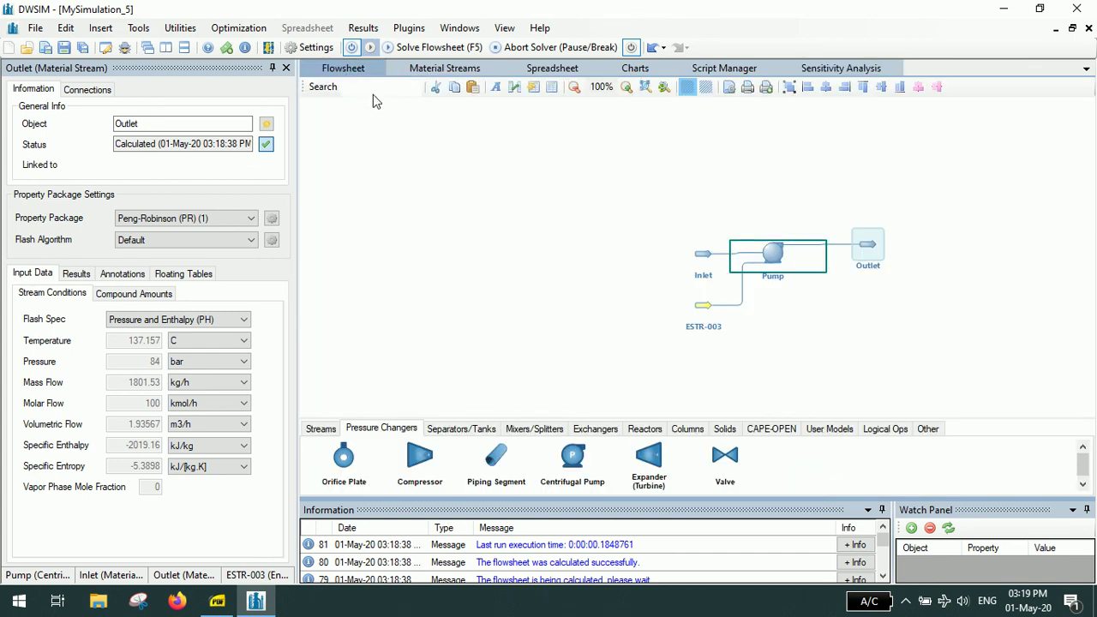
{"action": "left_click", "coordinate": [780, 260]}
{"action": "scroll", "coordinate": [80, 312], "scroll_direction": "down", "scroll_amount": 3}
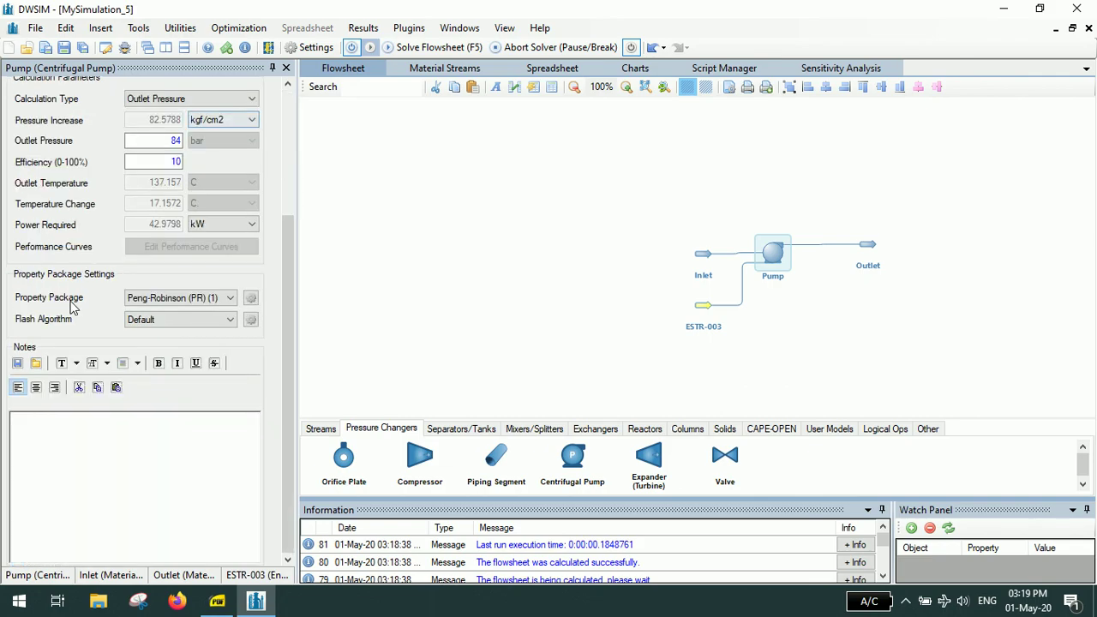
{"action": "scroll", "coordinate": [80, 311], "scroll_direction": "up", "scroll_amount": 3}
{"action": "left_click", "coordinate": [221, 302]}
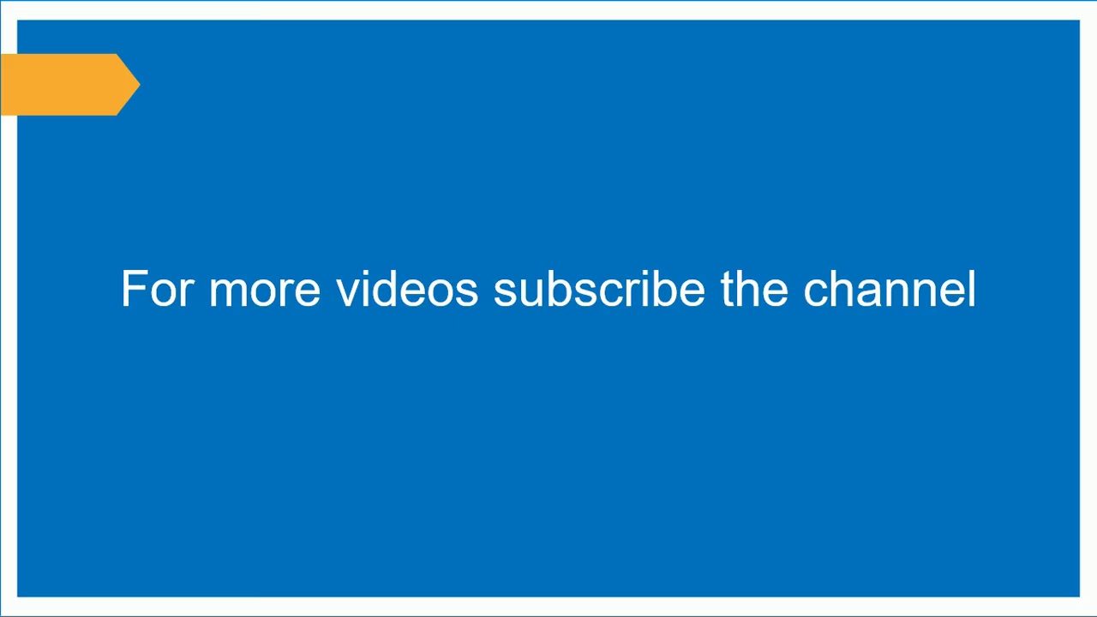